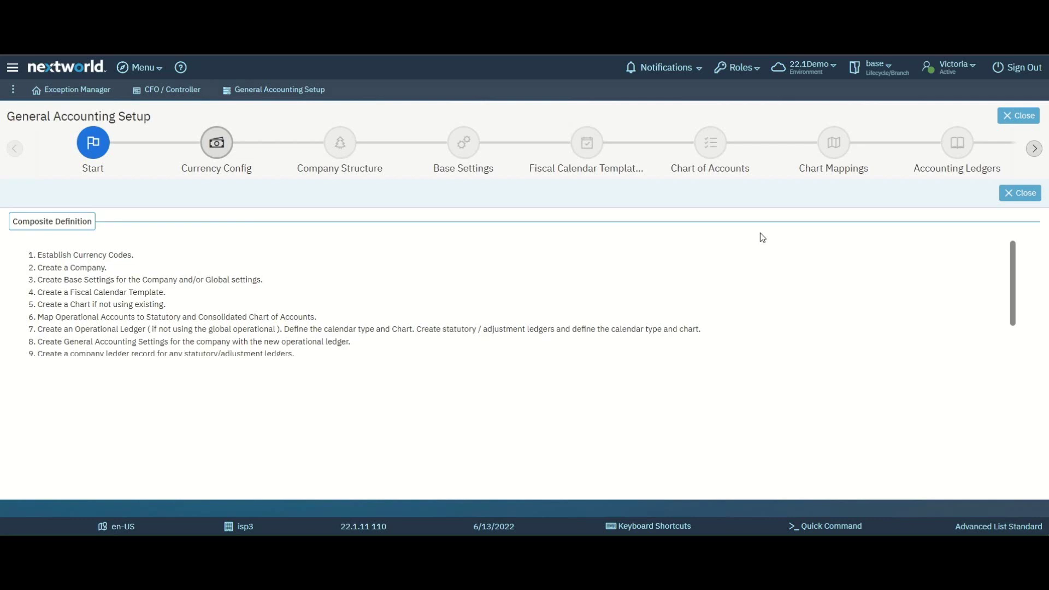
- Show the Company Structure step with the Officeworld US company record under 110
{"action": "left_click", "coordinate": [341, 143]}
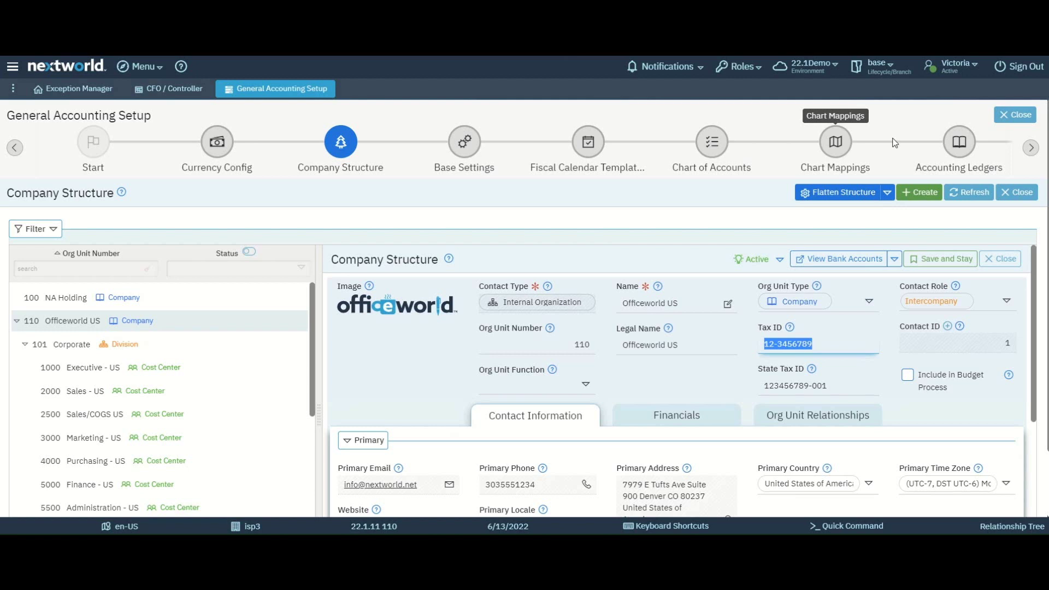
{"action": "mouse_move", "coordinate": [276, 323]}
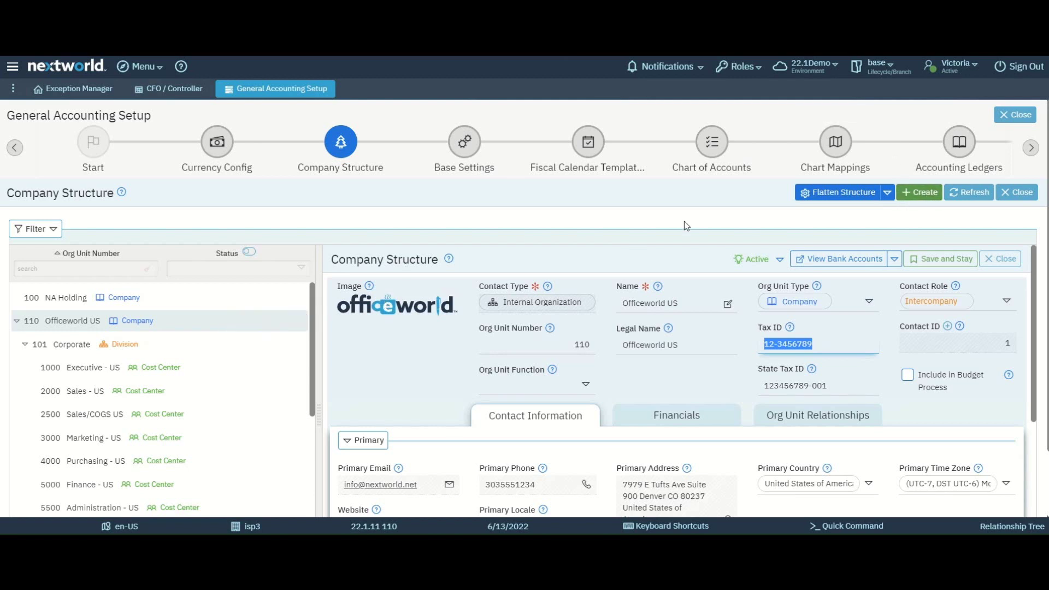
{"action": "left_click", "coordinate": [761, 263]}
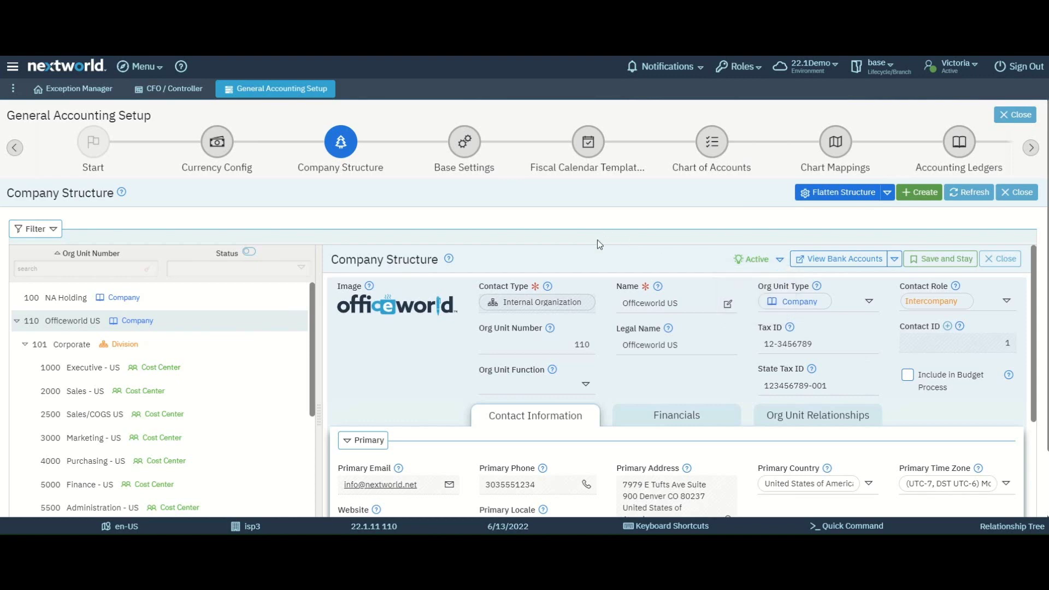
{"action": "scroll", "coordinate": [598, 241], "scroll_direction": "down", "scroll_amount": 1}
{"action": "left_click", "coordinate": [613, 267]}
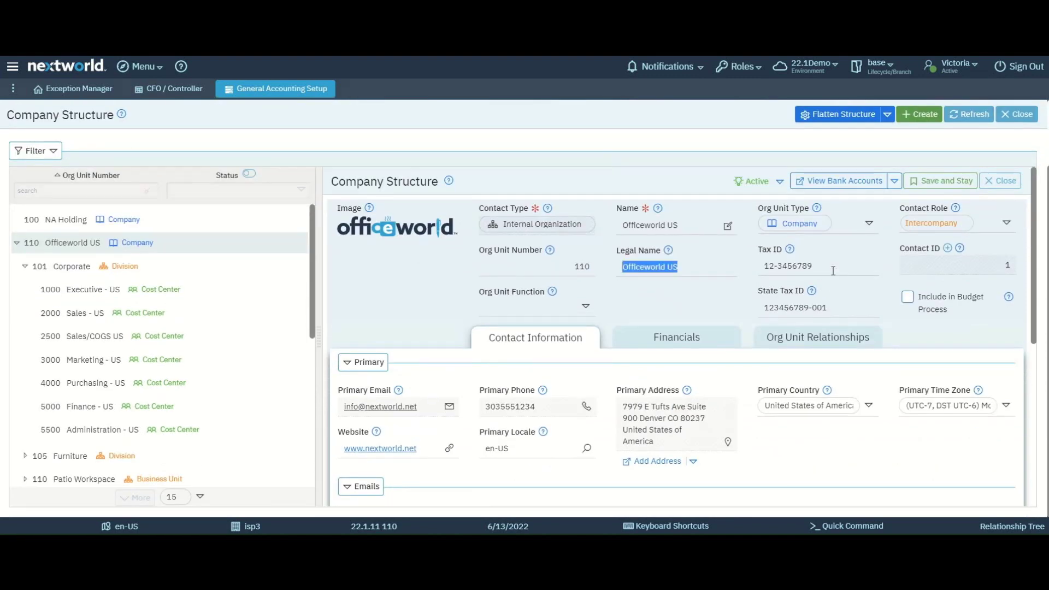
{"action": "left_click", "coordinate": [796, 265]}
{"action": "left_click_drag", "start_coordinate": [796, 265], "coordinate": [739, 259]}
{"action": "left_click_drag", "start_coordinate": [752, 307], "coordinate": [839, 320]}
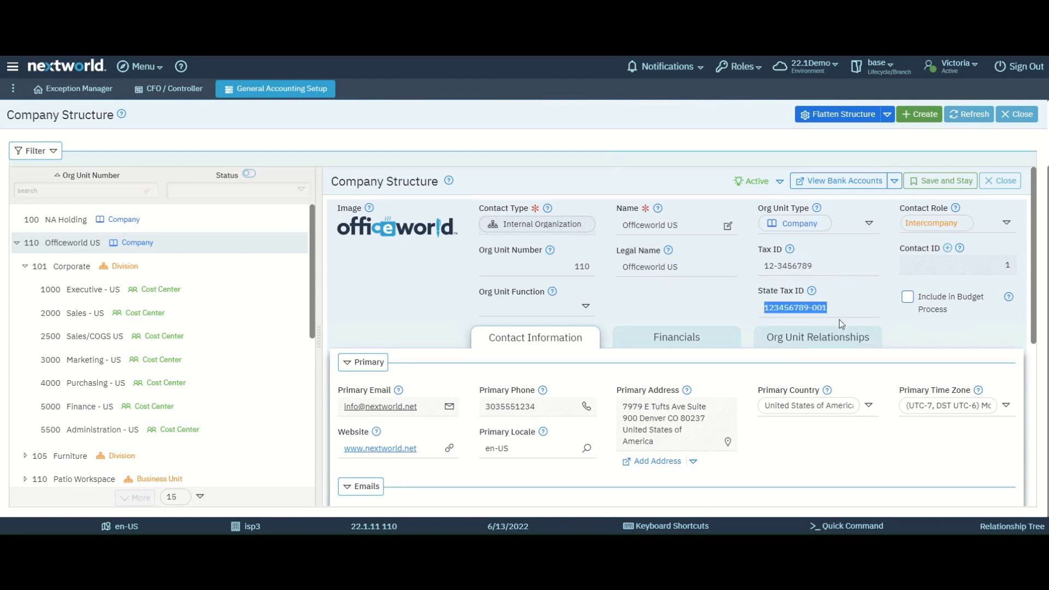
{"action": "left_click", "coordinate": [841, 320]}
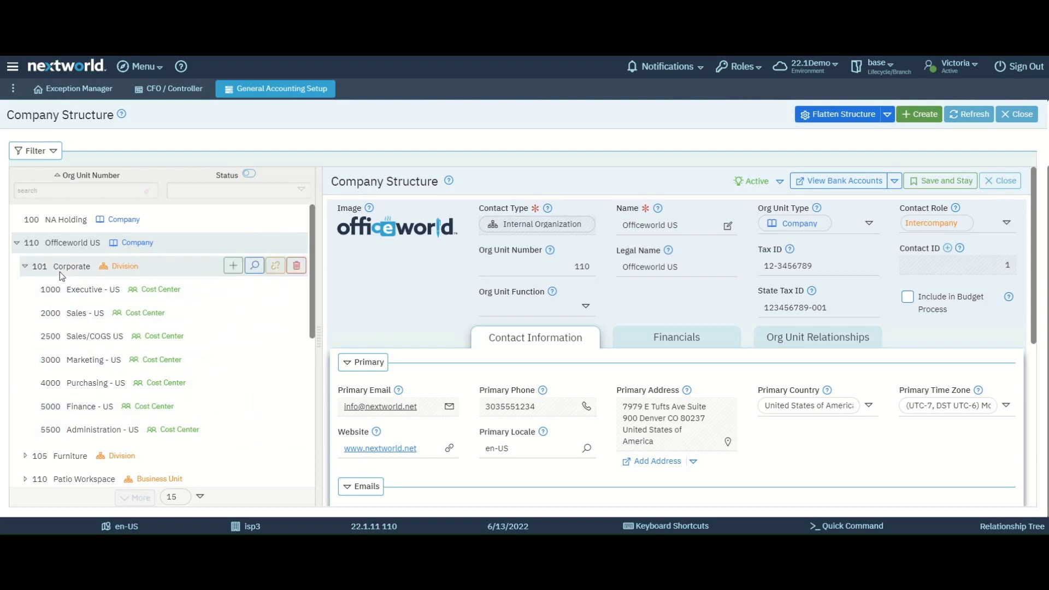
{"action": "left_click", "coordinate": [67, 243]}
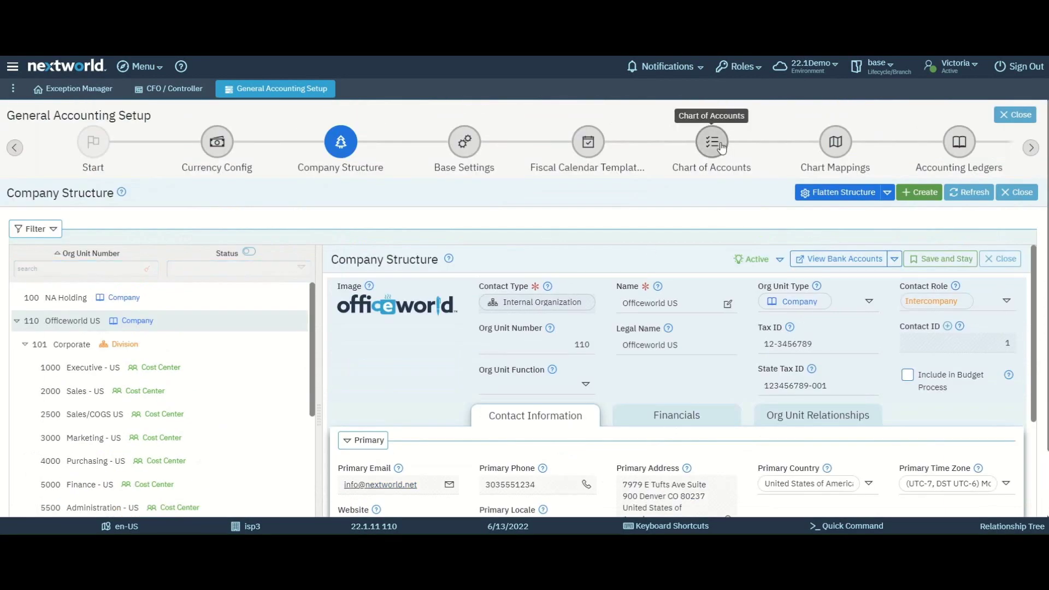
- Open the Global Operating Chart from the Chart of Accounts list for editing
{"action": "left_click", "coordinate": [713, 143]}
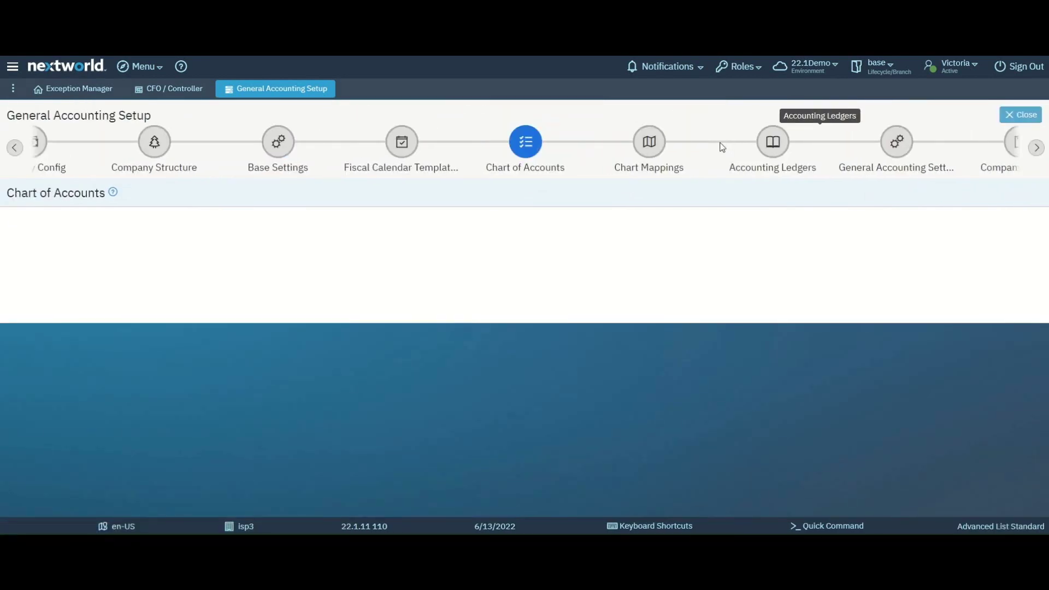
{"action": "scroll", "coordinate": [665, 191], "scroll_direction": "down", "scroll_amount": 1}
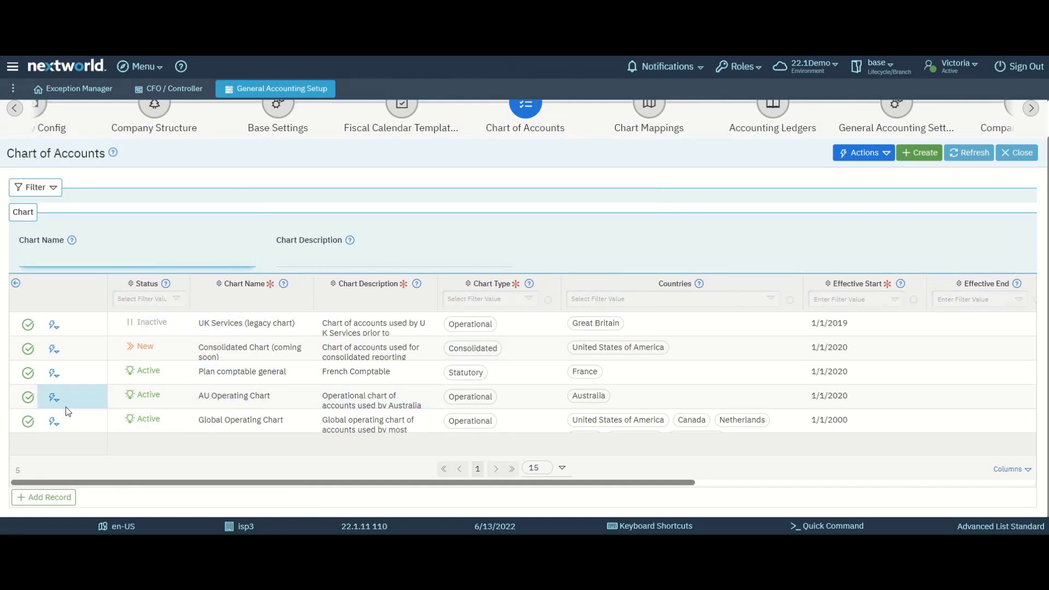
{"action": "left_click", "coordinate": [53, 421]}
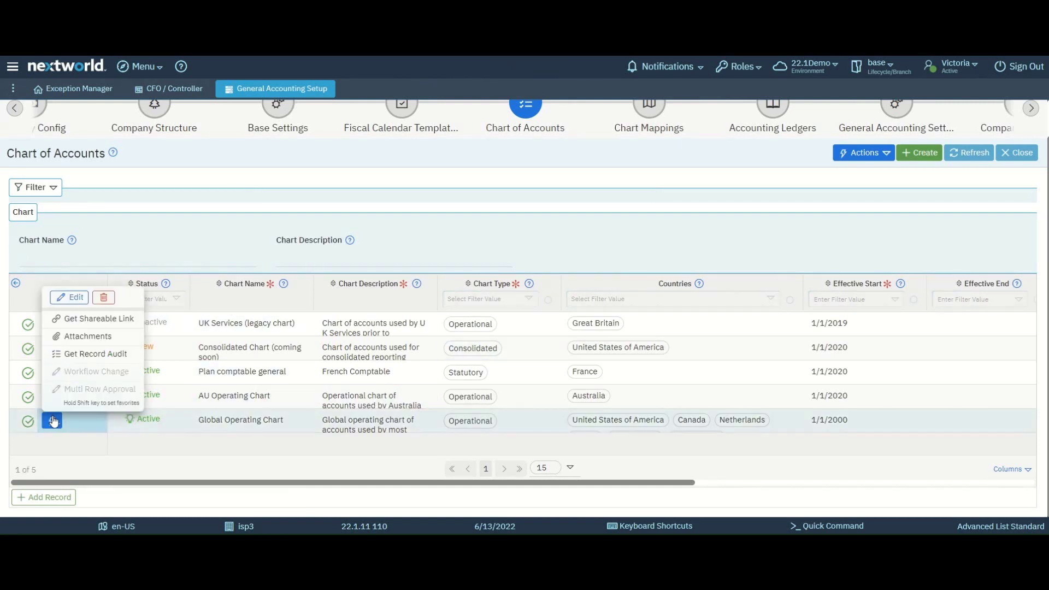
{"action": "left_click", "coordinate": [67, 295]}
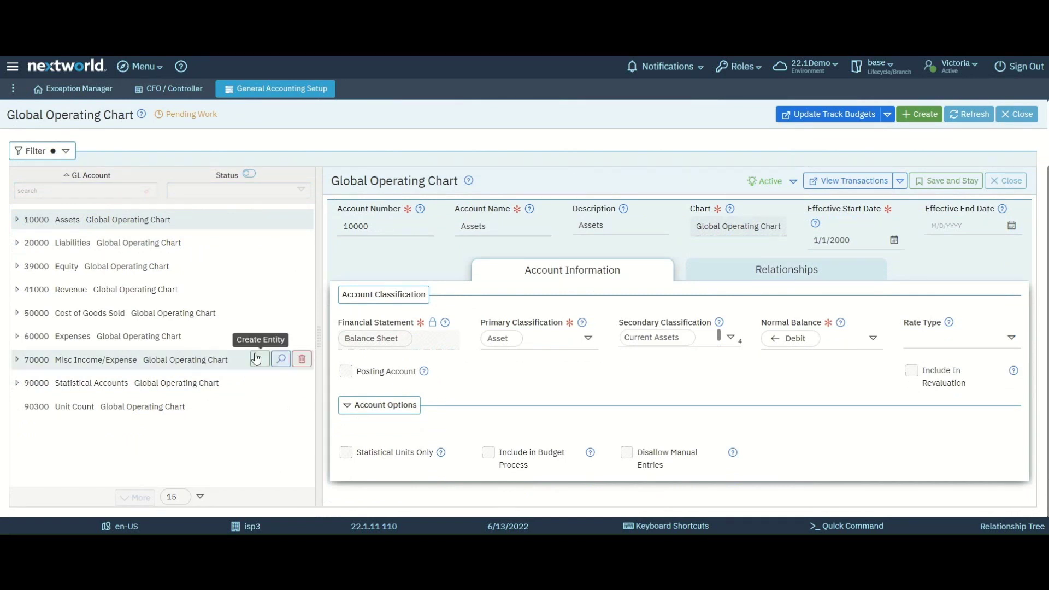
- Review the Assets account's secondary classification and status options, leaving them unchanged
{"action": "mouse_move", "coordinate": [289, 218]}
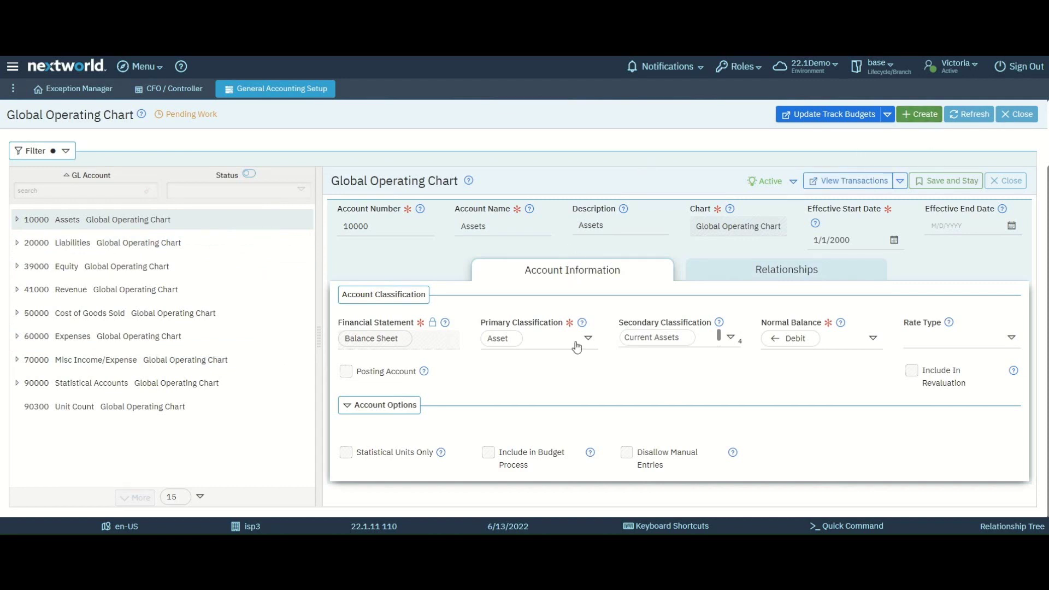
{"action": "left_click", "coordinate": [710, 344]}
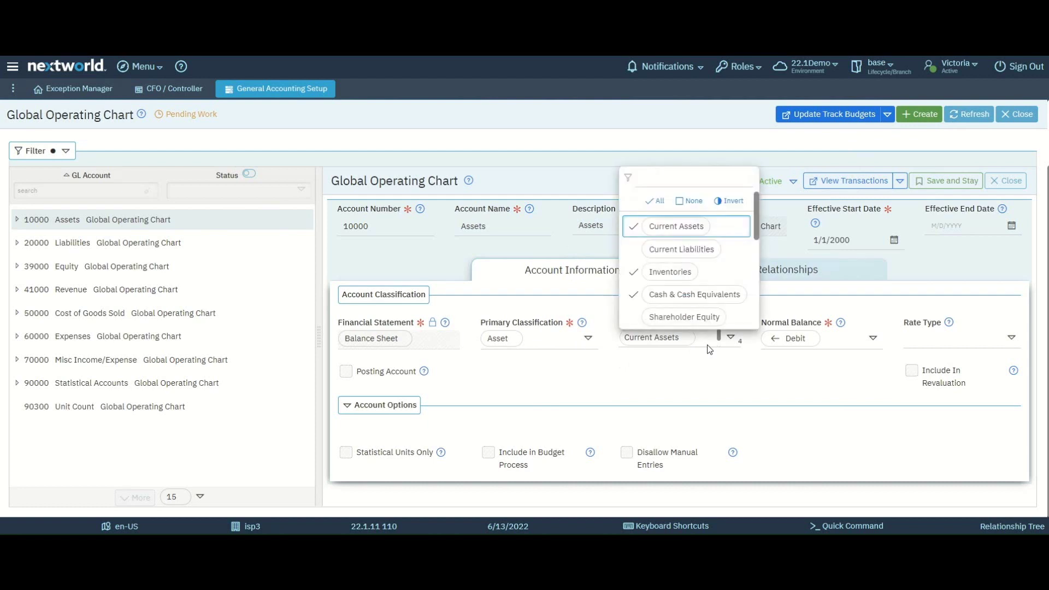
{"action": "left_click", "coordinate": [701, 375]}
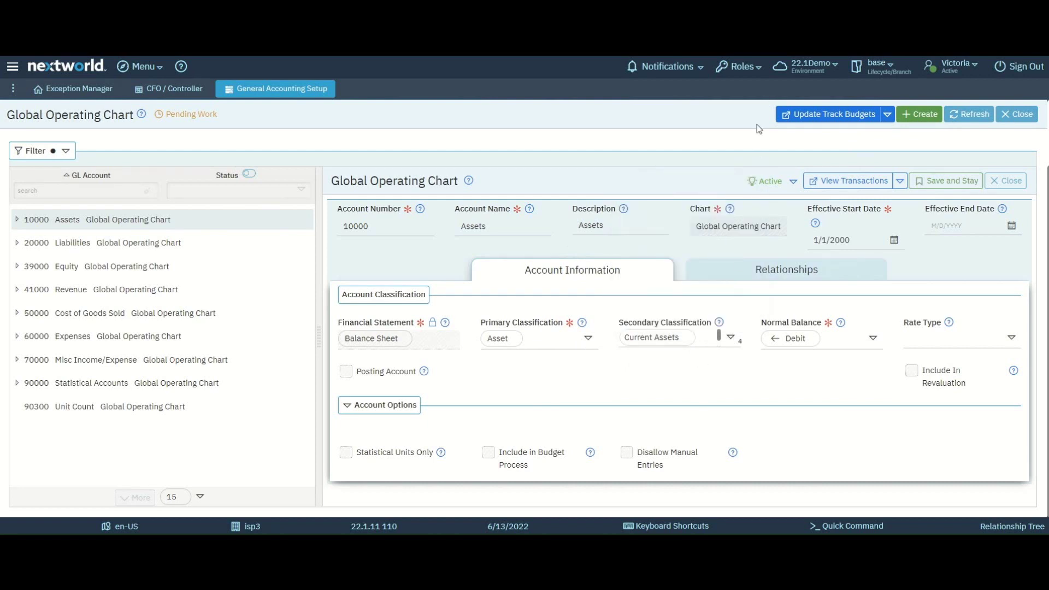
{"action": "left_click", "coordinate": [765, 181]}
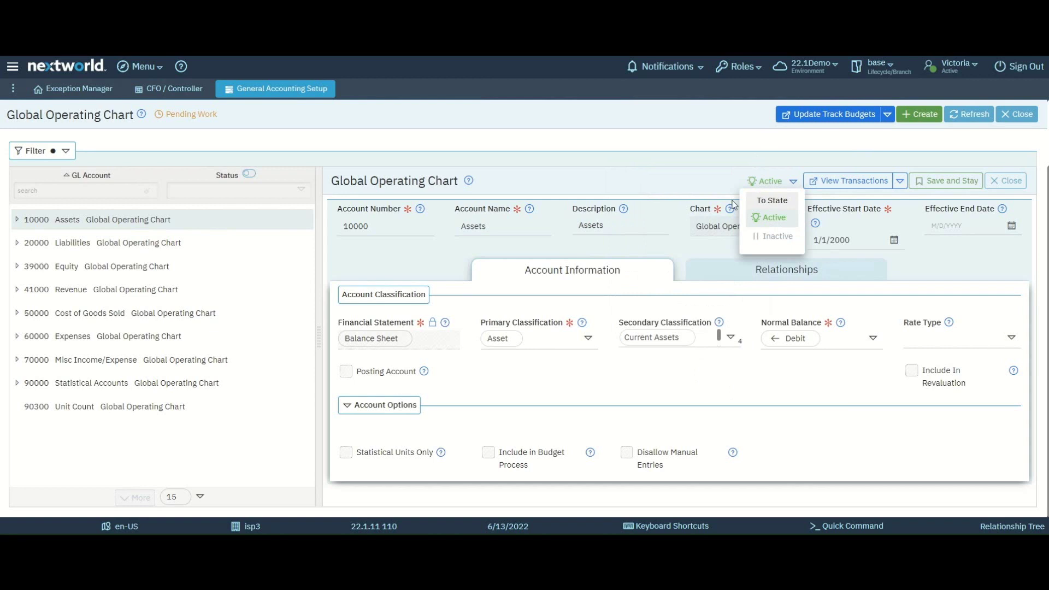
{"action": "left_click", "coordinate": [602, 138]}
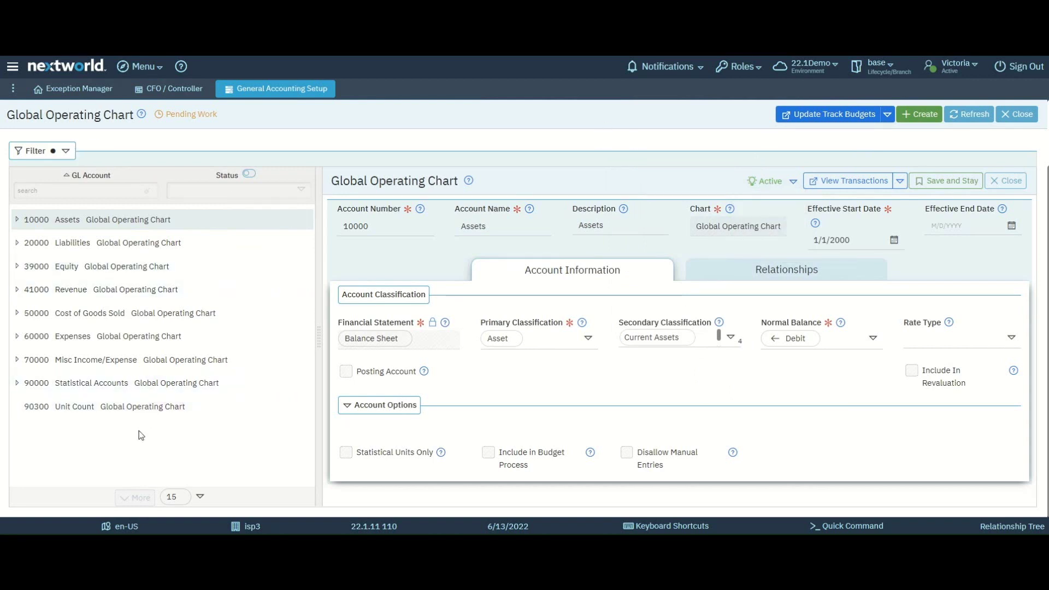
- Move 90300 Unit Count under 90000 Statistical Accounts and confirm the move
{"action": "mouse_move", "coordinate": [113, 412]}
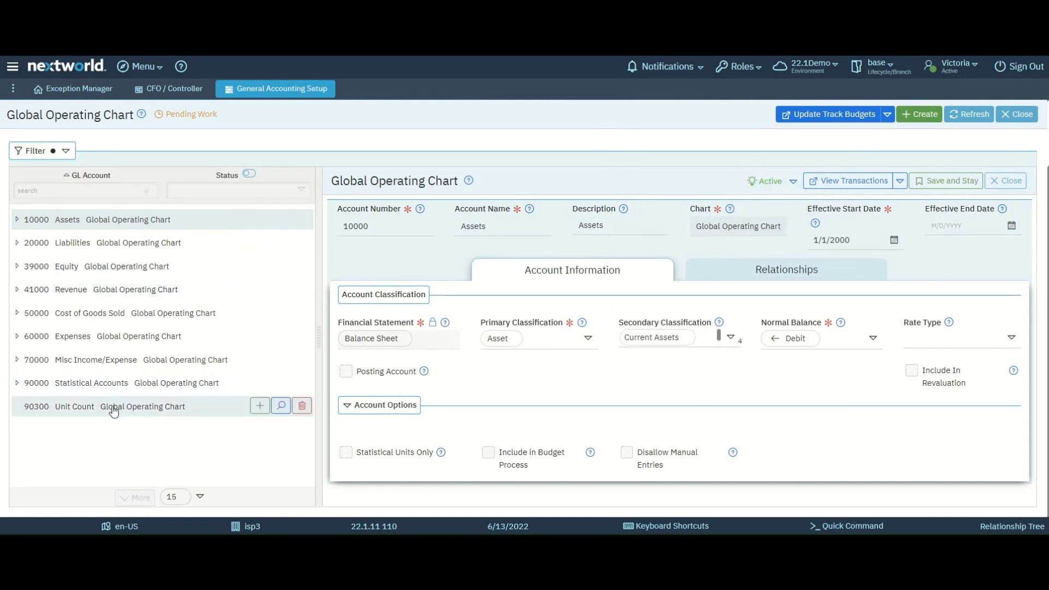
{"action": "left_click_drag", "start_coordinate": [114, 413], "coordinate": [117, 396]}
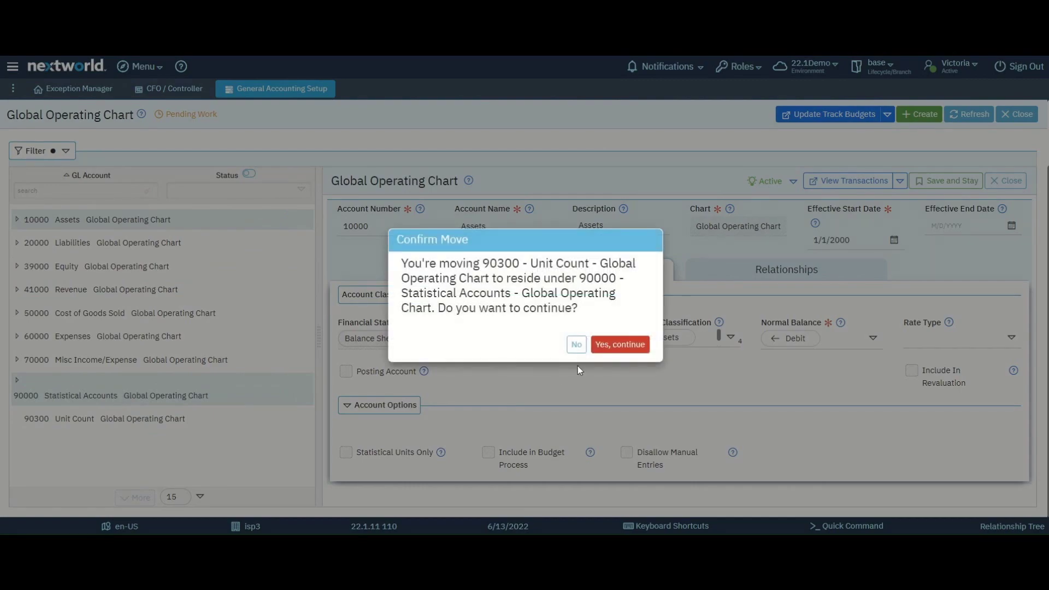
{"action": "left_click", "coordinate": [609, 345]}
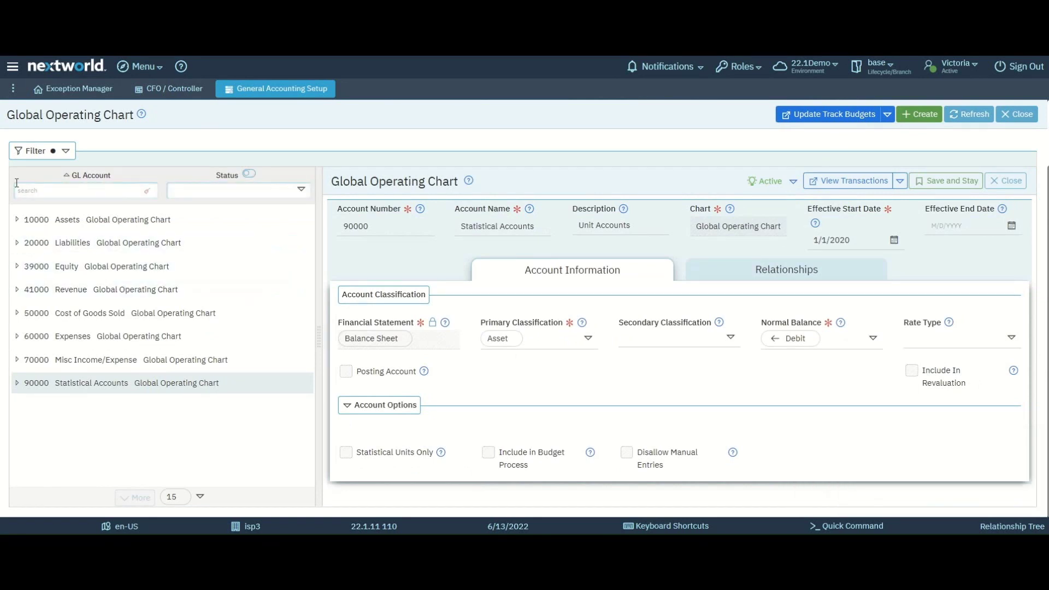
- Expand the account tree and open 90300 Unit Count under 90000 Statistical Accounts
{"action": "left_click", "coordinate": [18, 220]}
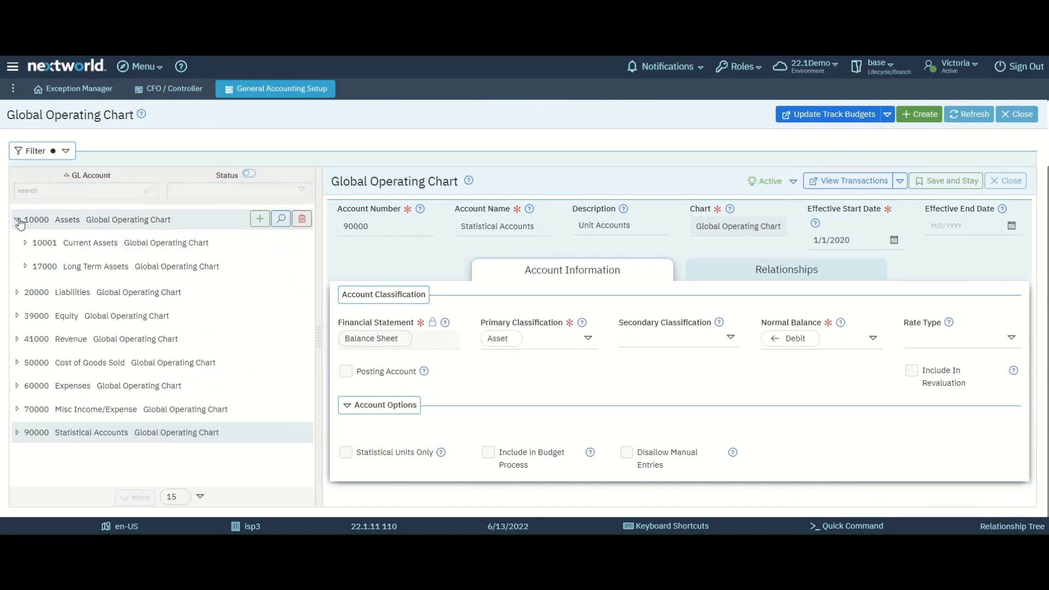
{"action": "left_click", "coordinate": [25, 242]}
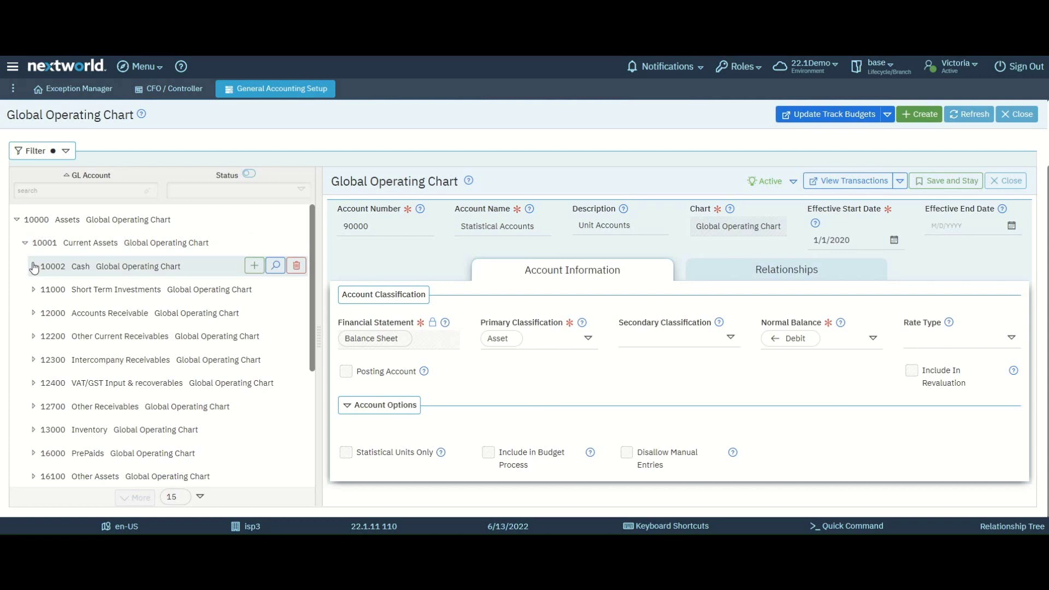
{"action": "left_click", "coordinate": [33, 266]}
{"action": "scroll", "coordinate": [44, 270], "scroll_direction": "down", "scroll_amount": 10}
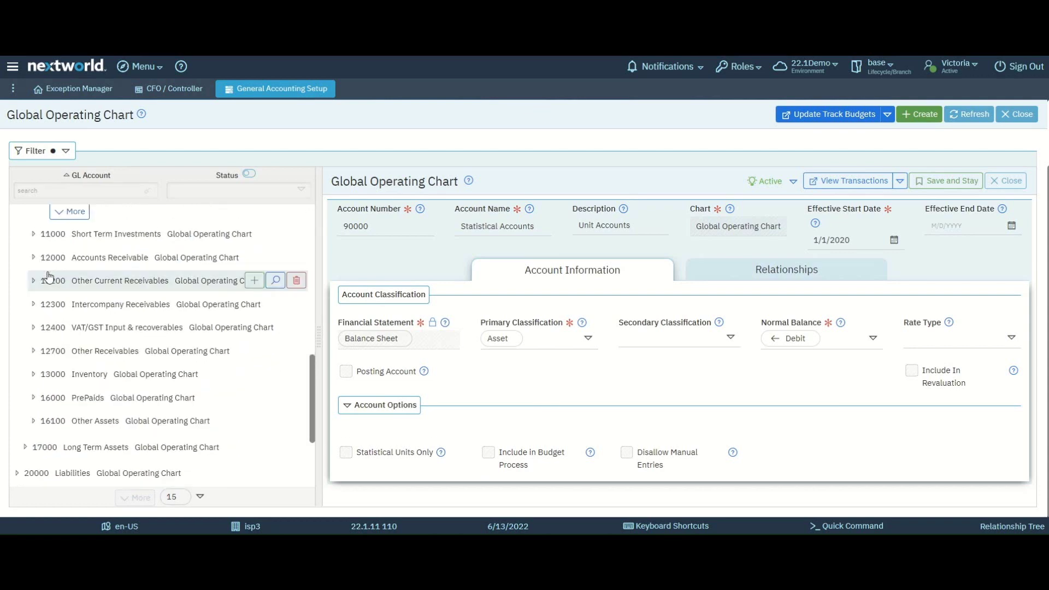
{"action": "left_click", "coordinate": [17, 474]}
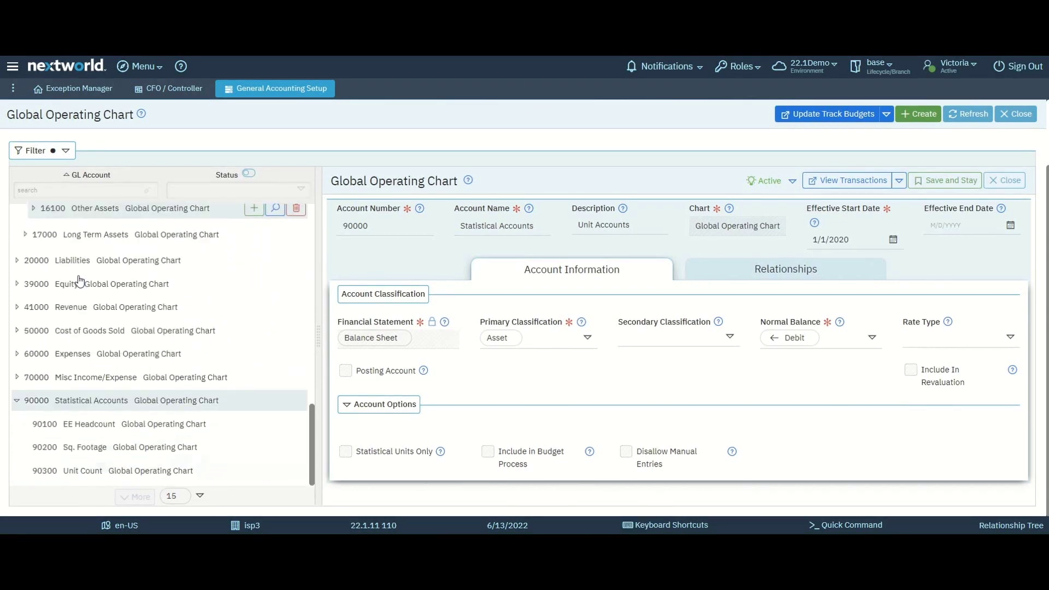
{"action": "left_click", "coordinate": [73, 469]}
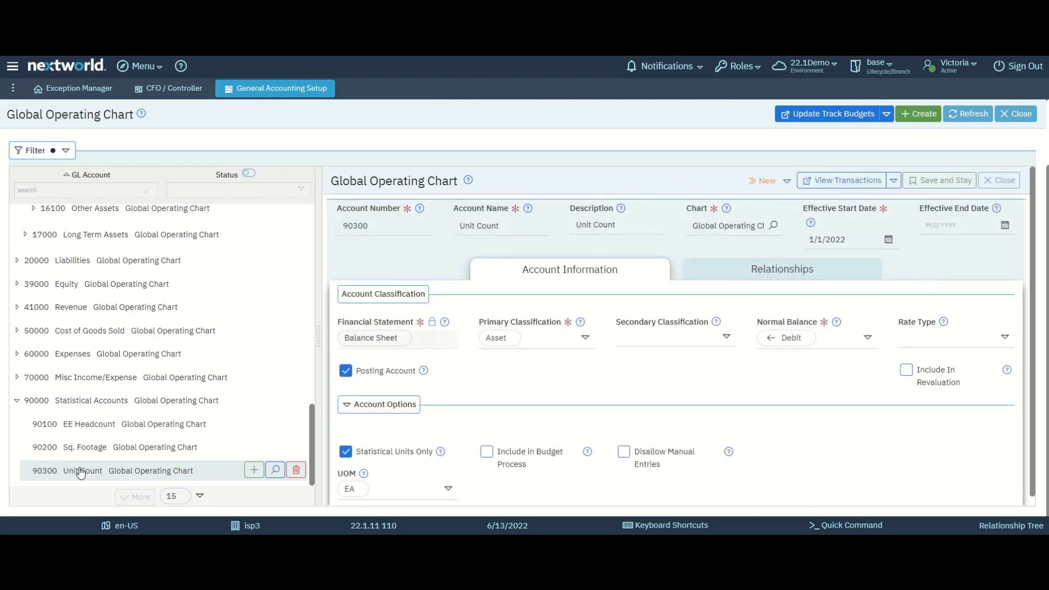
- Submit the Unit Count account for approval and save it
{"action": "left_click", "coordinate": [768, 181]}
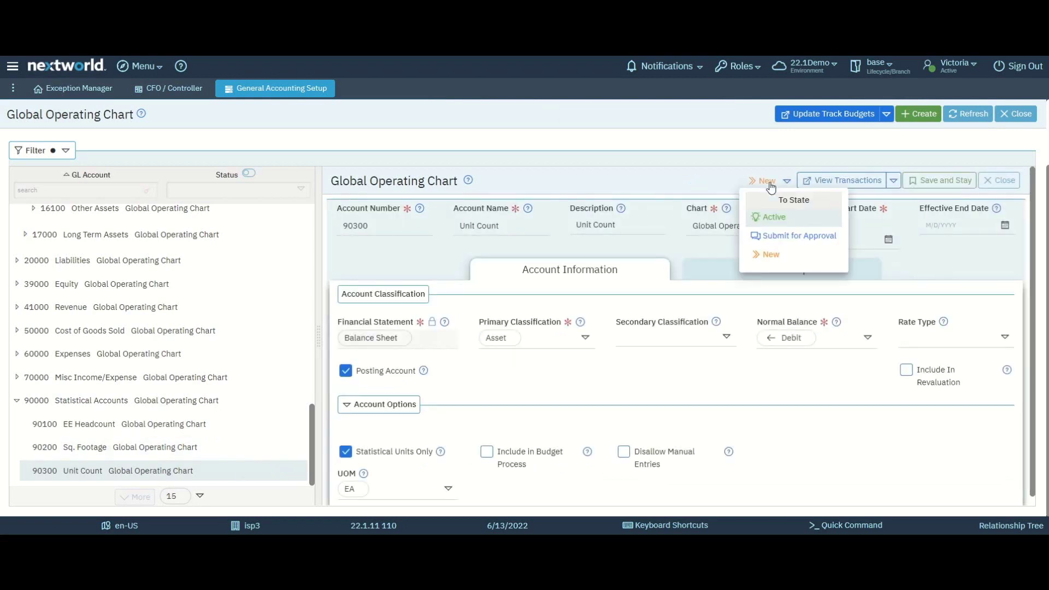
{"action": "left_click", "coordinate": [777, 237]}
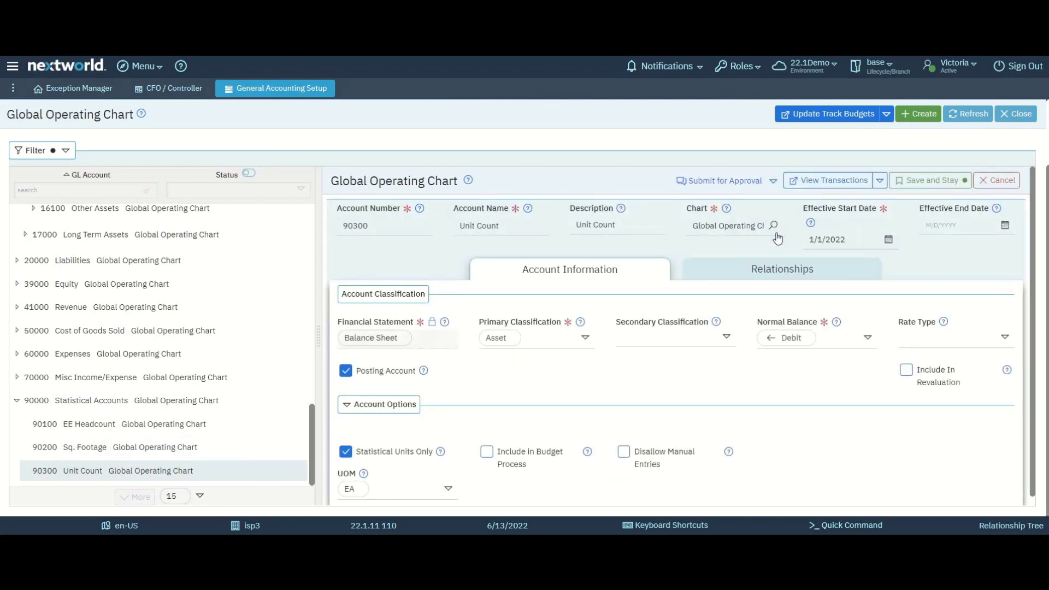
{"action": "left_click", "coordinate": [918, 190]}
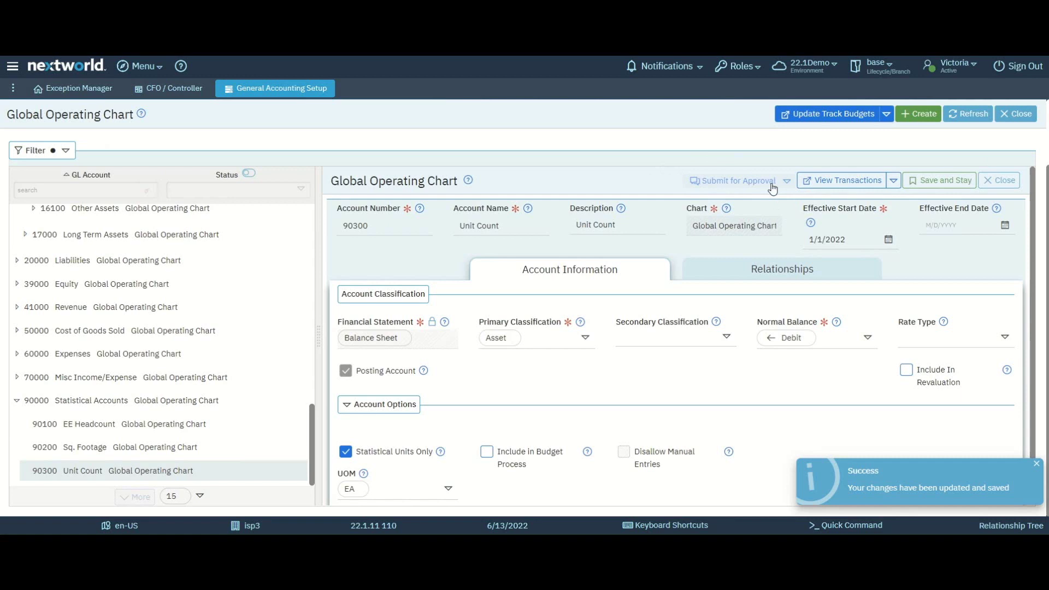
- Close the chart and go to Fiscal Calendar Templates for the Monthly Operating Calendar (Jan-Dec)
{"action": "left_click", "coordinate": [1015, 114]}
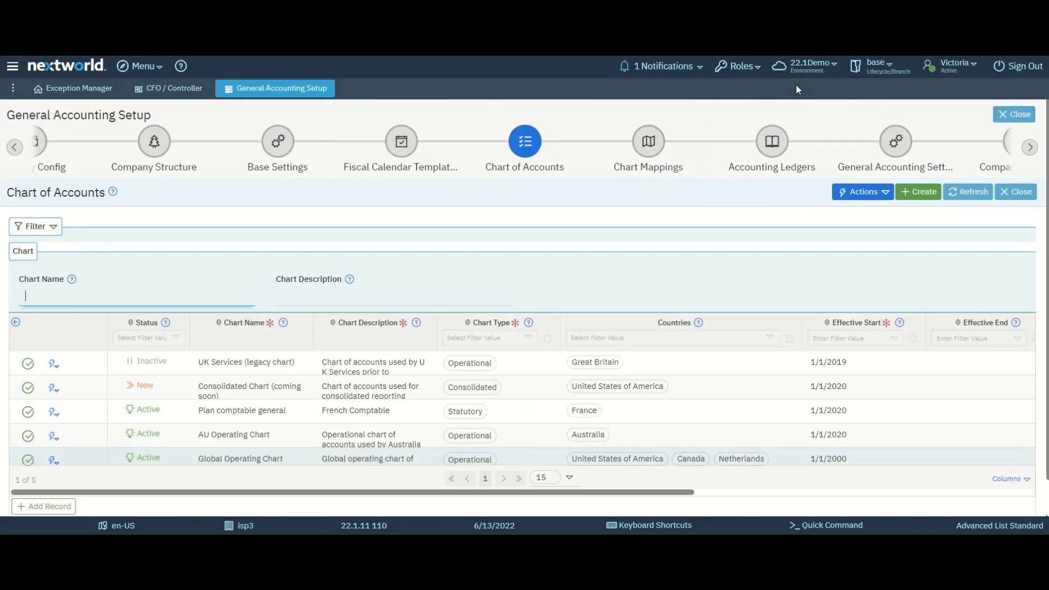
{"action": "scroll", "coordinate": [801, 133], "scroll_direction": "down", "scroll_amount": 2}
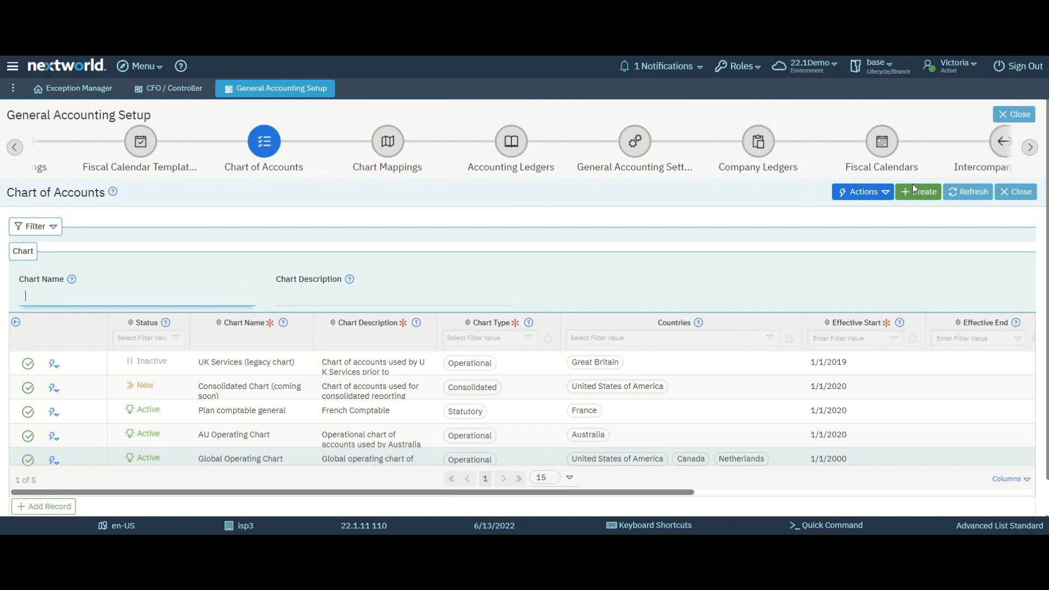
{"action": "left_click", "coordinate": [883, 143]}
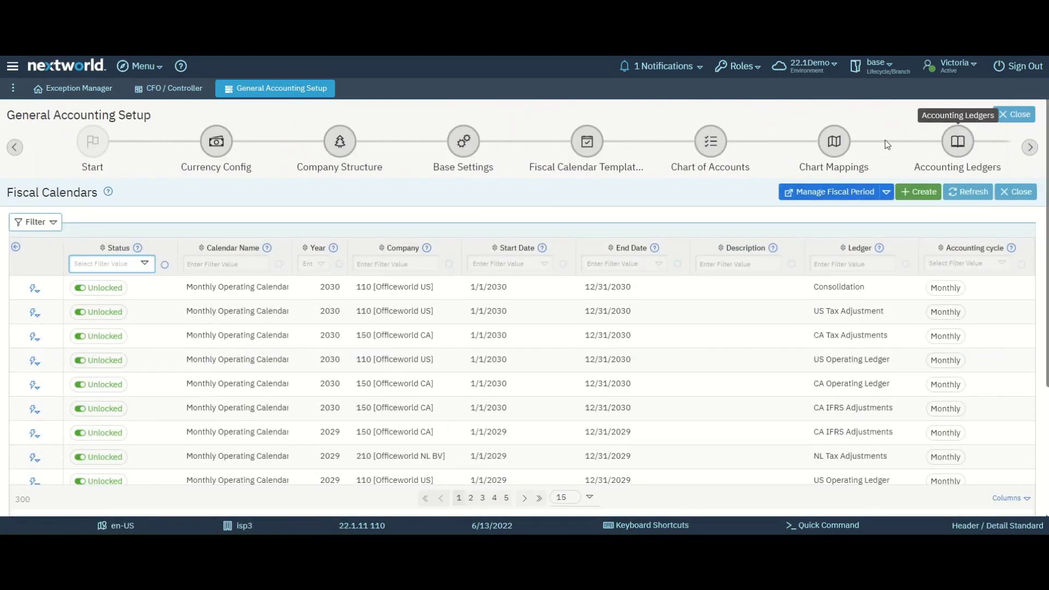
{"action": "left_click", "coordinate": [586, 143]}
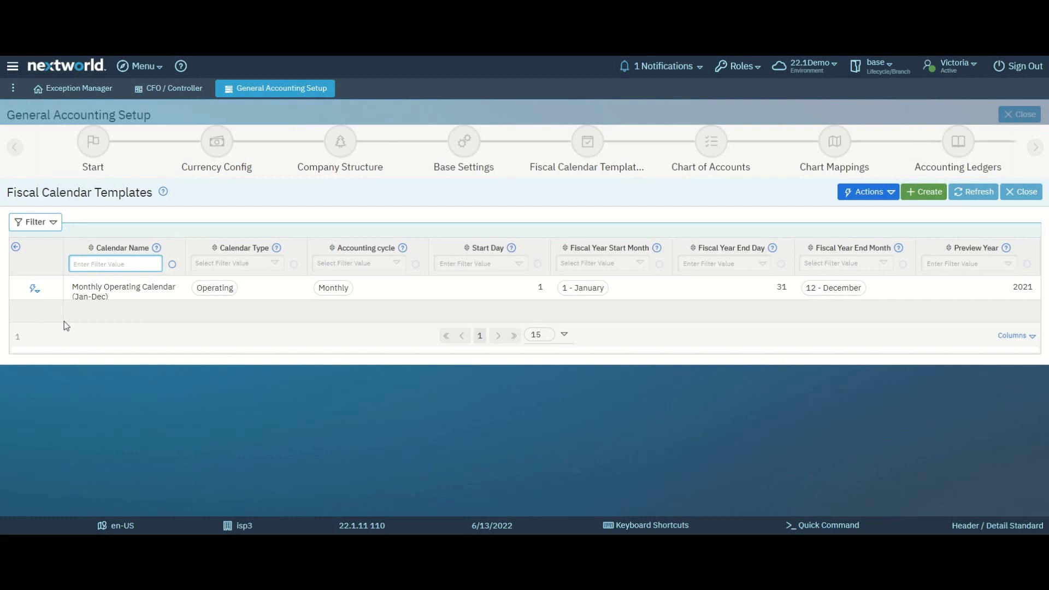
{"action": "left_click", "coordinate": [36, 298]}
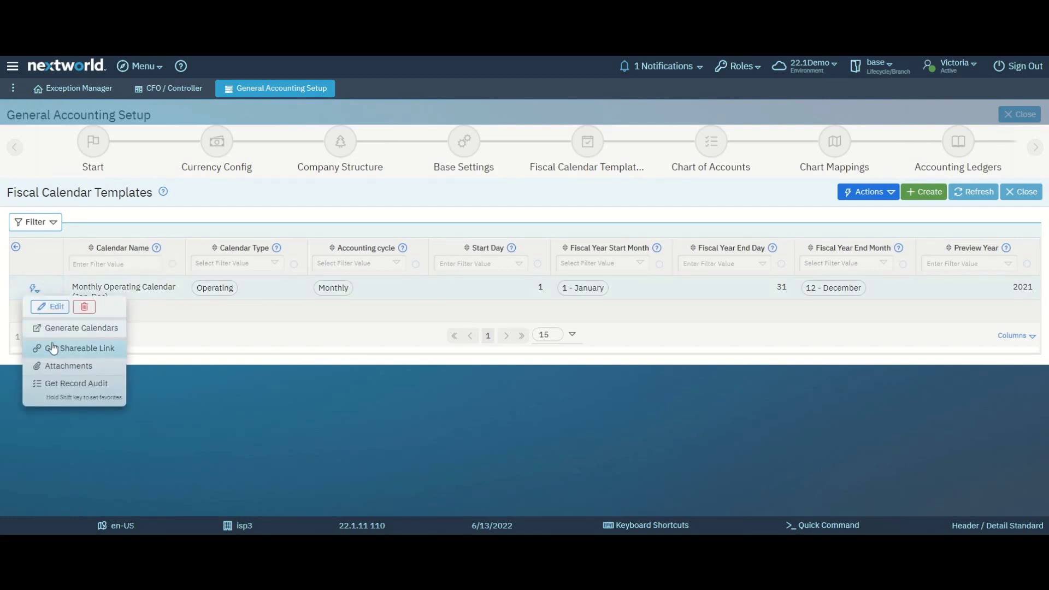
- Generate calendars for single company 110 [Officeworld US], starting 2031, for 1 year
{"action": "left_click", "coordinate": [55, 332]}
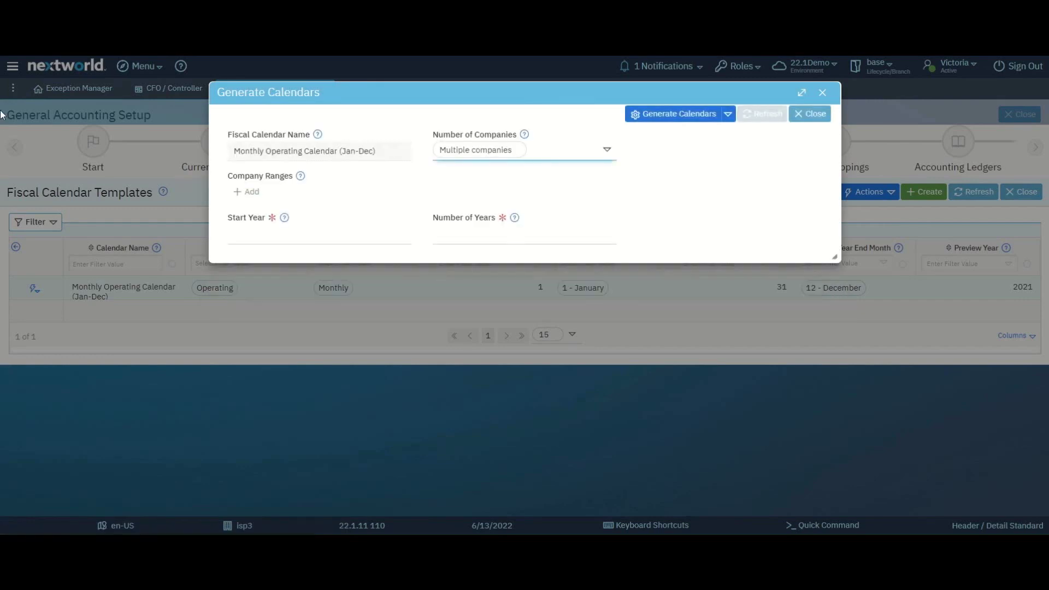
{"action": "left_click", "coordinate": [534, 153]}
{"action": "left_click", "coordinate": [510, 179]}
{"action": "left_click", "coordinate": [282, 185]}
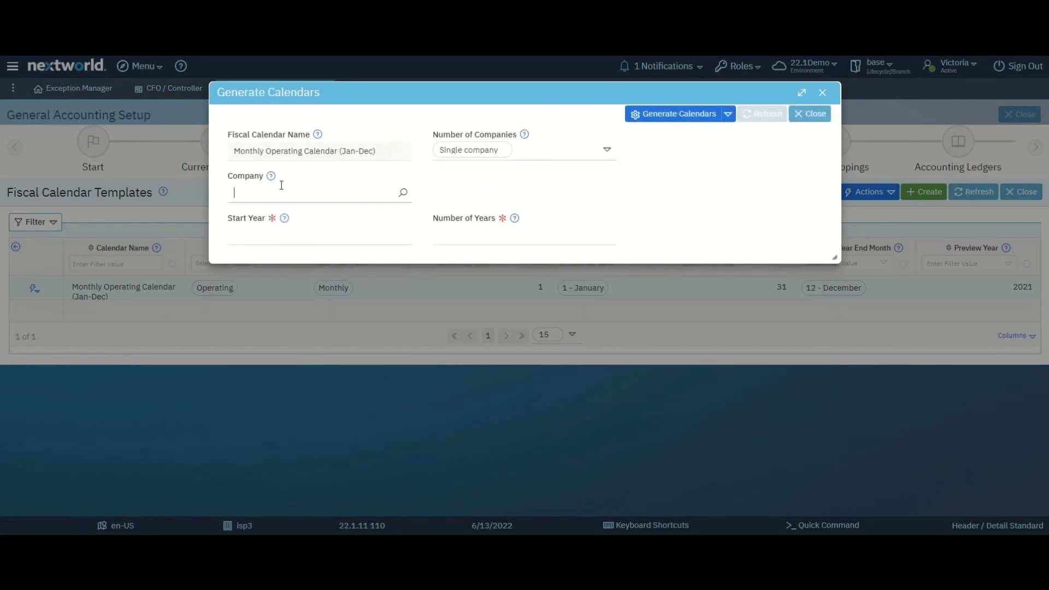
{"action": "type", "text": "11"}
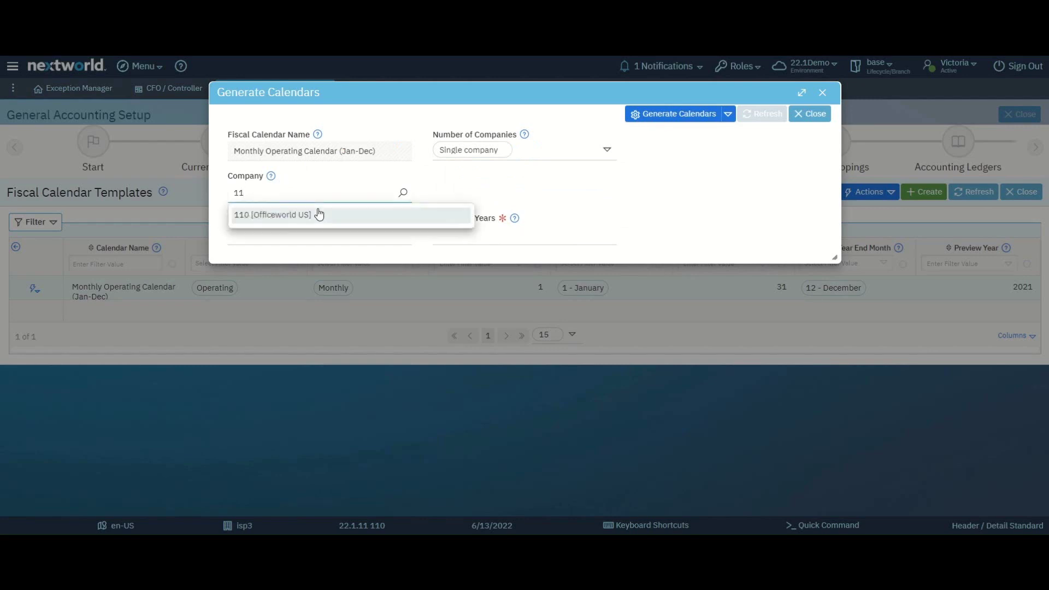
{"action": "type", "text": "0"}
{"action": "left_click", "coordinate": [320, 214]}
{"action": "left_click", "coordinate": [309, 247]}
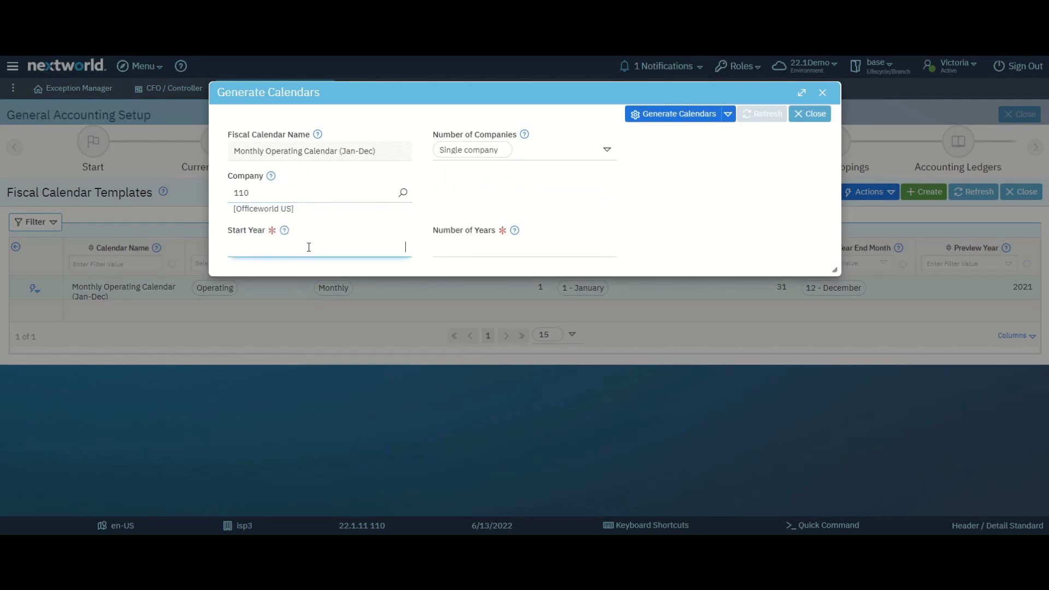
{"action": "type", "text": "2031"}
{"action": "key", "text": "Tab"}
{"action": "type", "text": "1"}
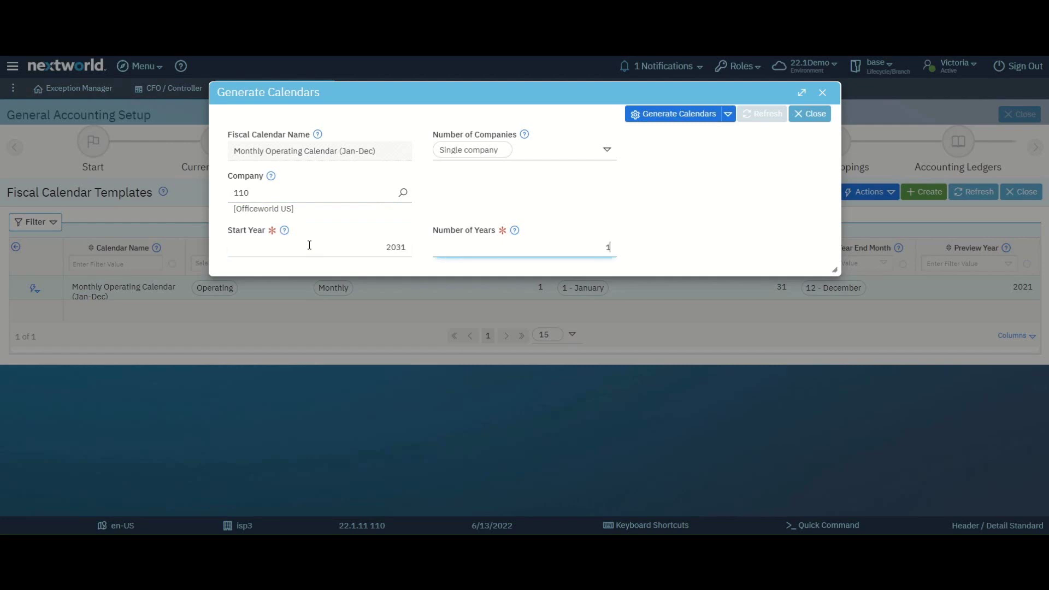
{"action": "left_click", "coordinate": [675, 121]}
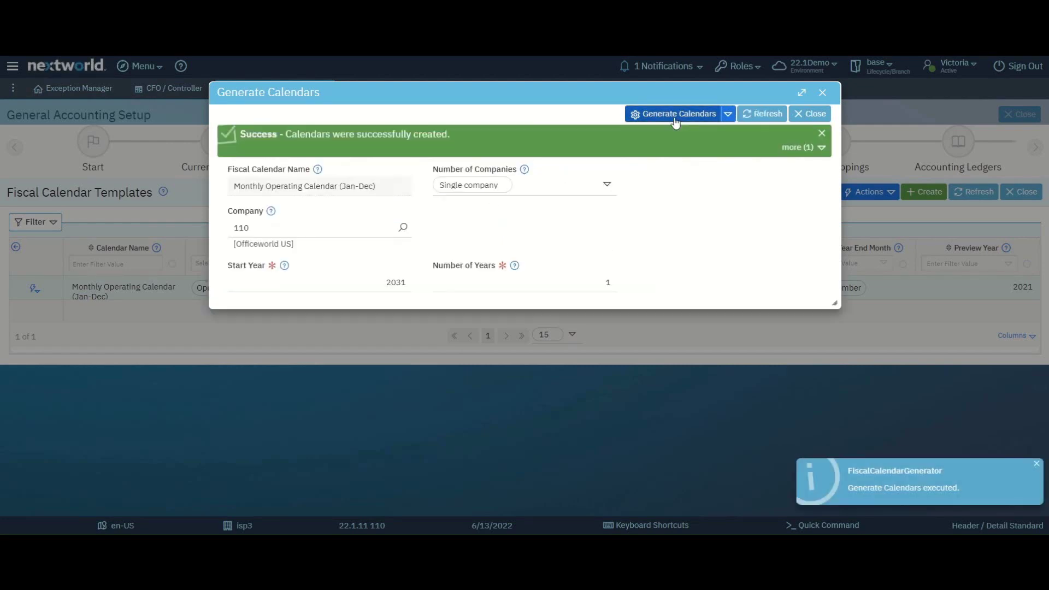
{"action": "left_click", "coordinate": [728, 114]}
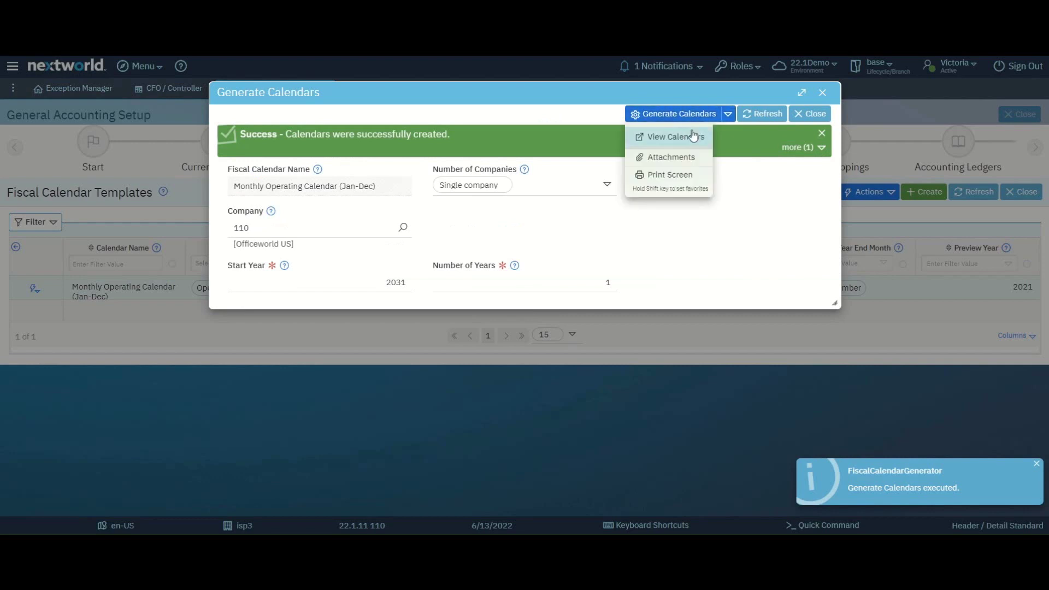
- View the newly generated fiscal calendars
{"action": "left_click", "coordinate": [693, 137]}
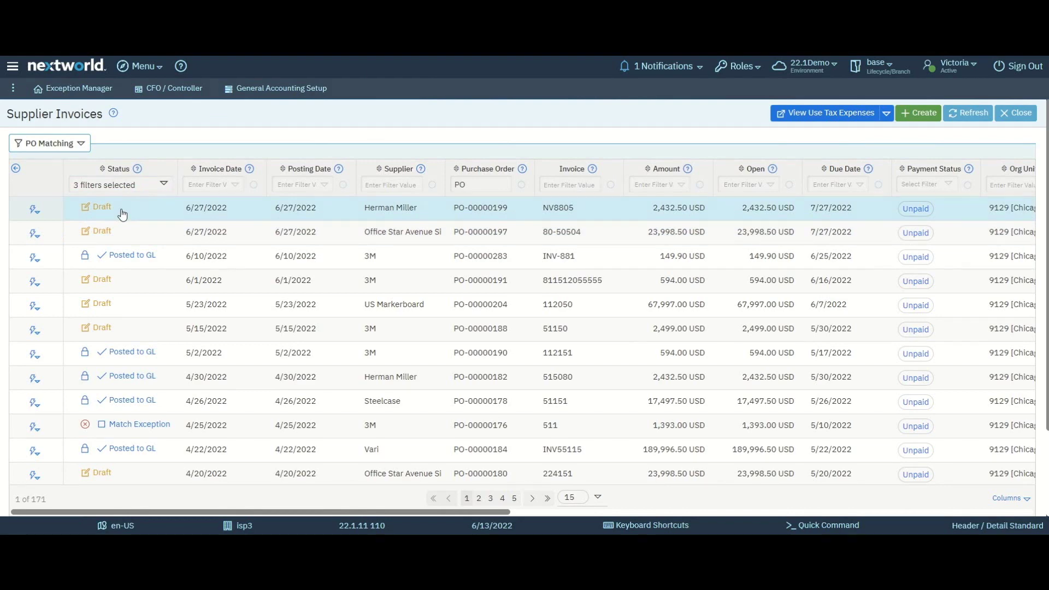
- Move invoice NV8805 to Ready To Process, save and stay, and refresh until Posted to GL
{"action": "left_click", "coordinate": [123, 214]}
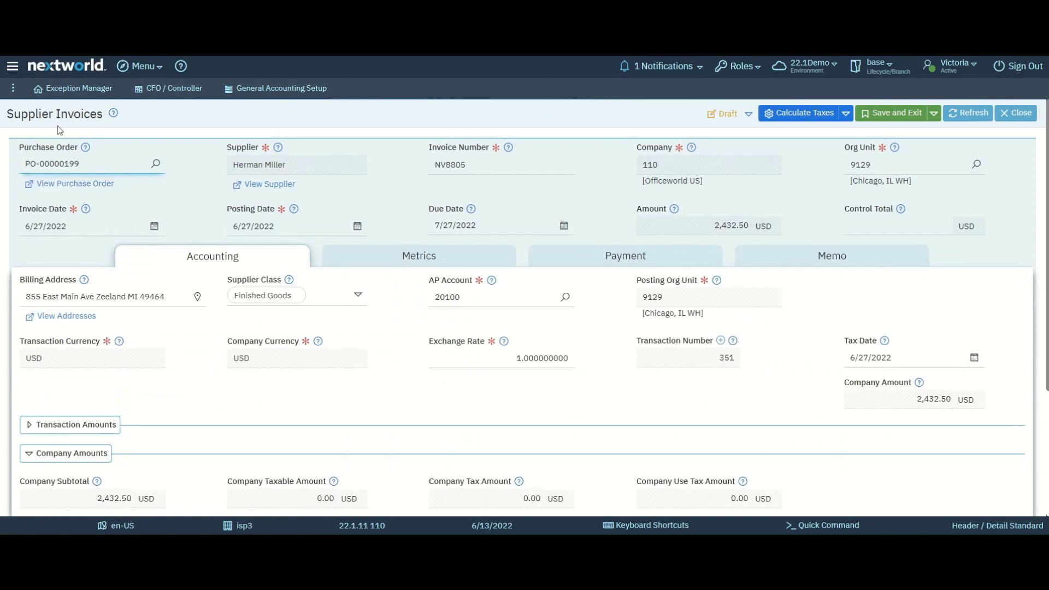
{"action": "left_click", "coordinate": [717, 116]}
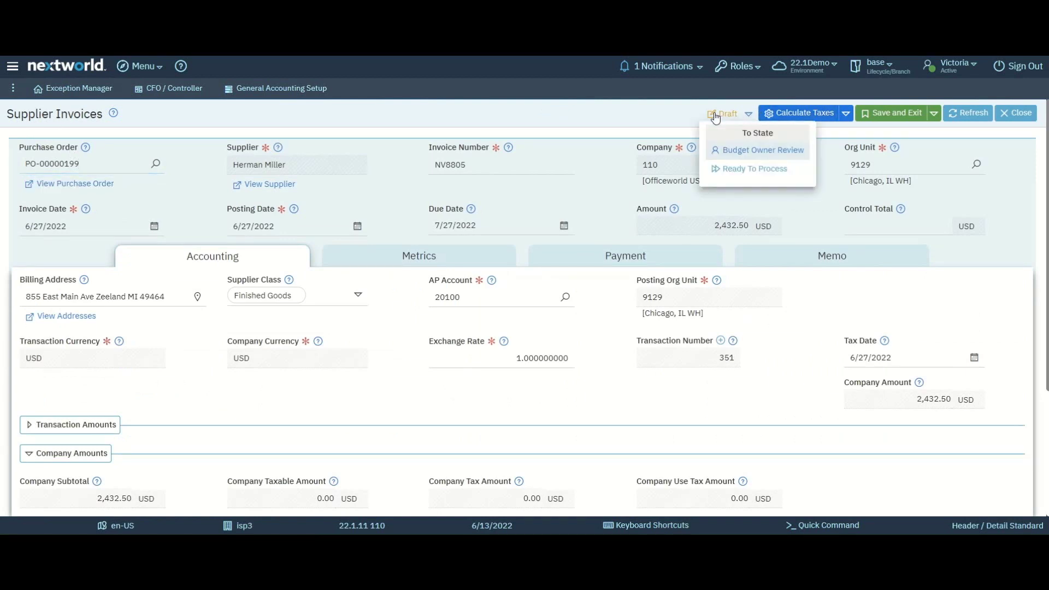
{"action": "left_click", "coordinate": [727, 169]}
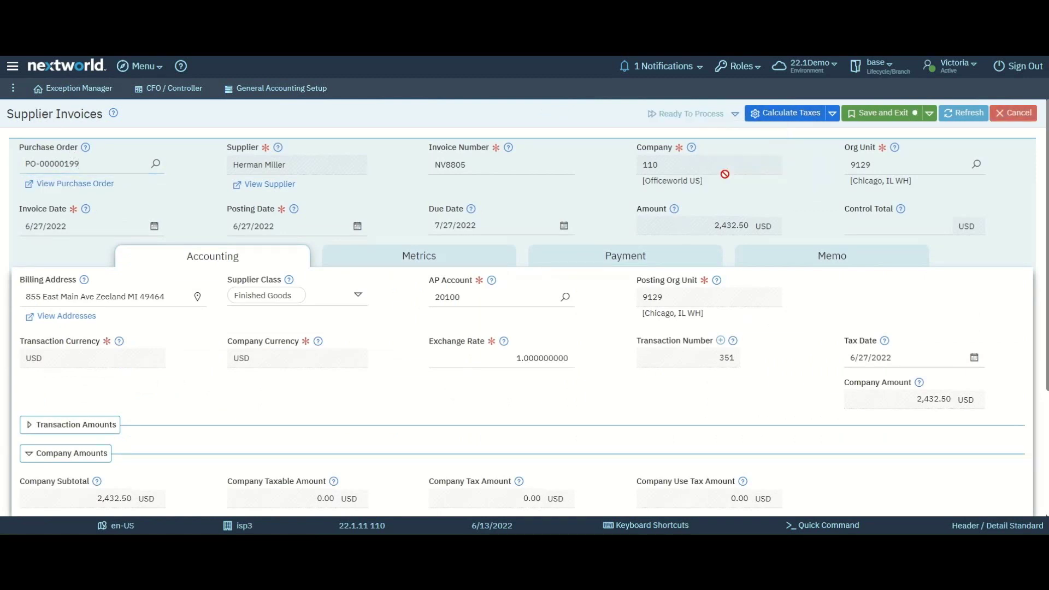
{"action": "left_click", "coordinate": [930, 113]}
{"action": "left_click", "coordinate": [905, 189]}
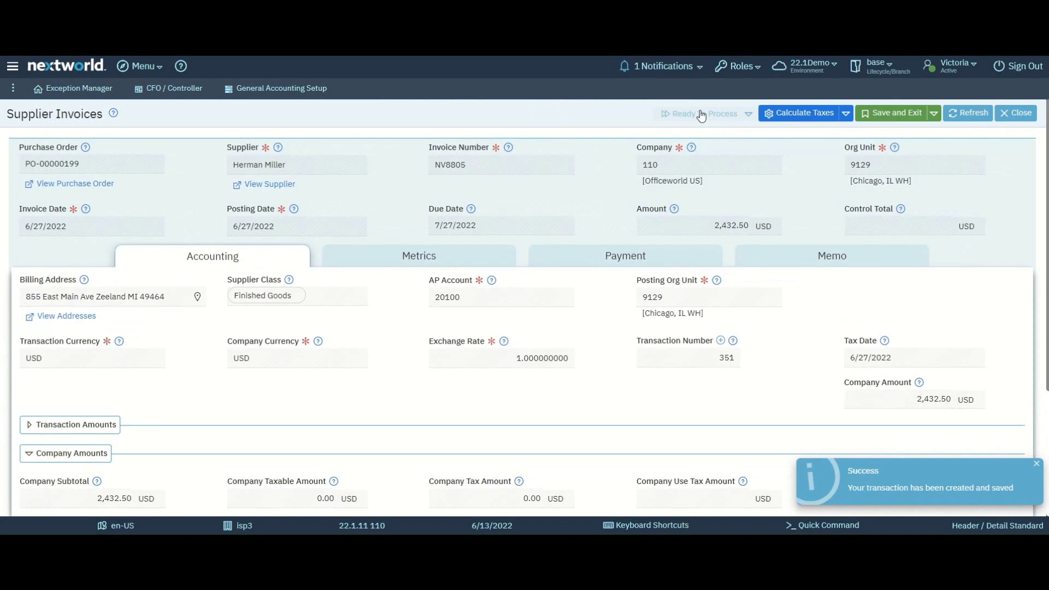
{"action": "left_click", "coordinate": [952, 125]}
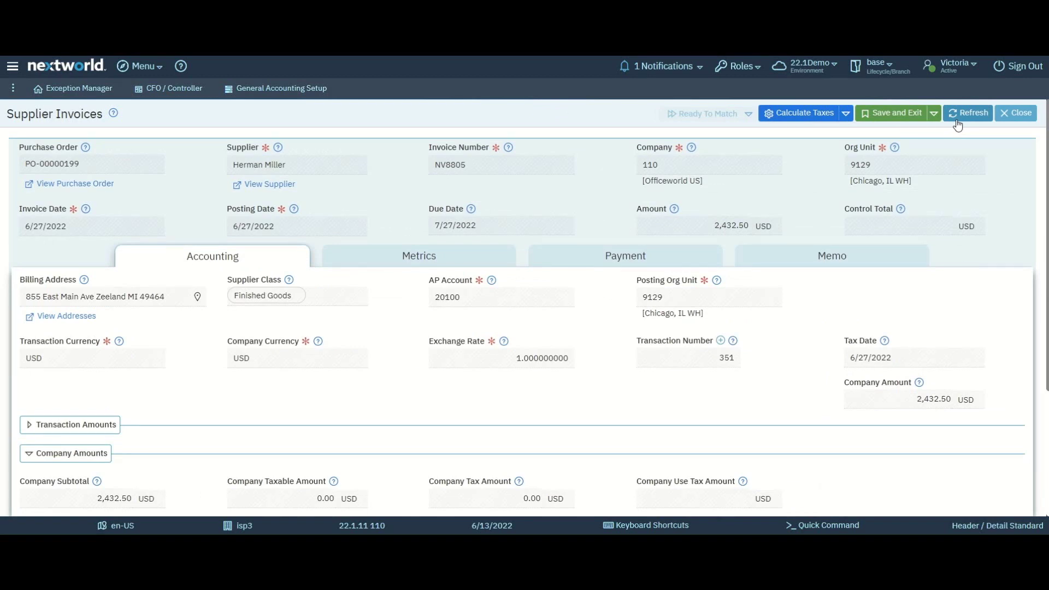
{"action": "left_click", "coordinate": [957, 125]}
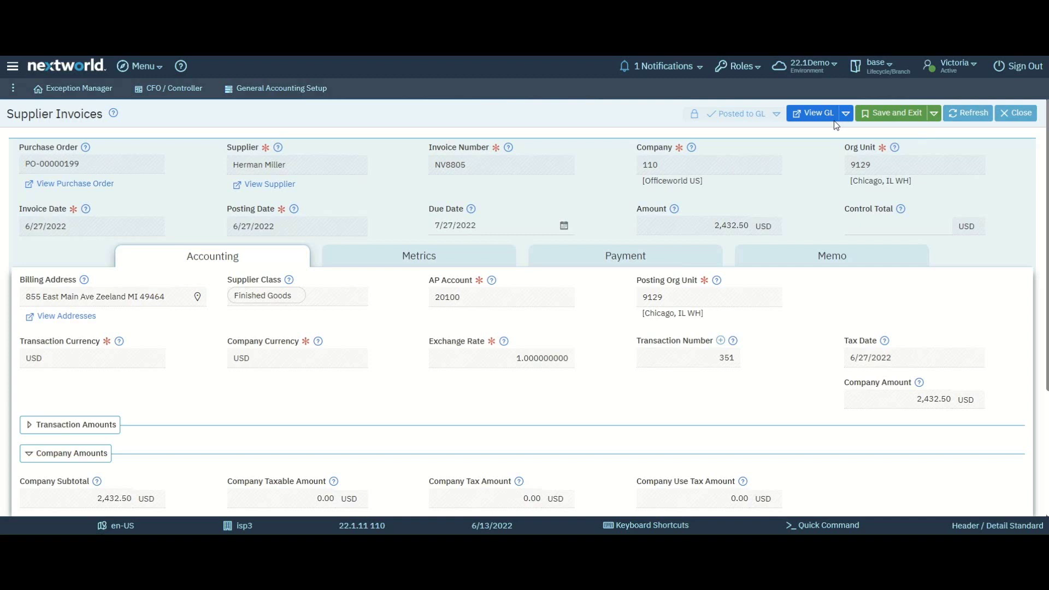
- Review PO-00000199's matching, with Lino and Mirra 2 chair lines Matched 3 Way
{"action": "left_click", "coordinate": [846, 113]}
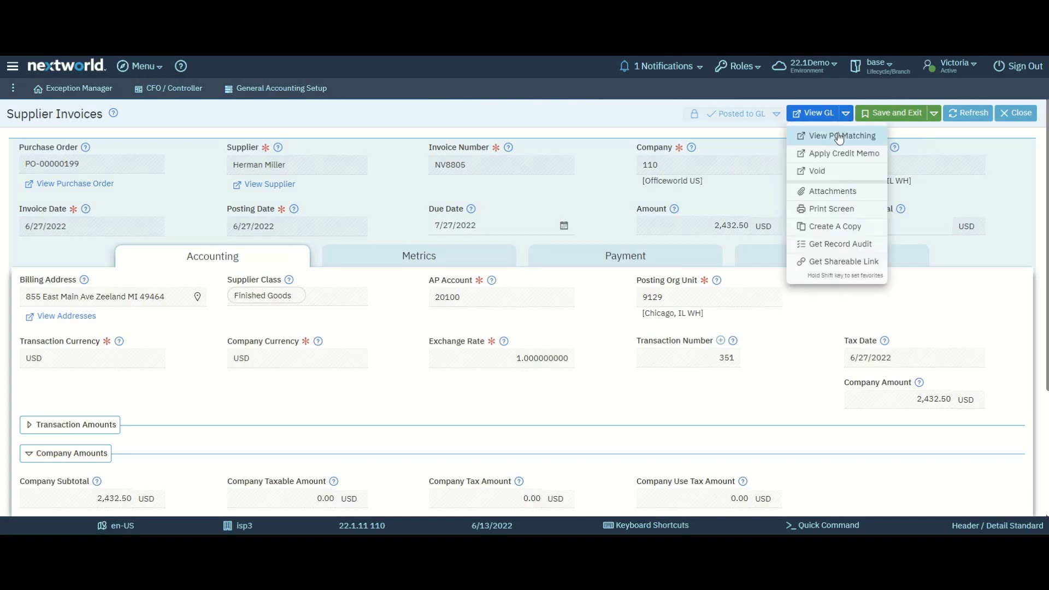
{"action": "left_click", "coordinate": [840, 137]}
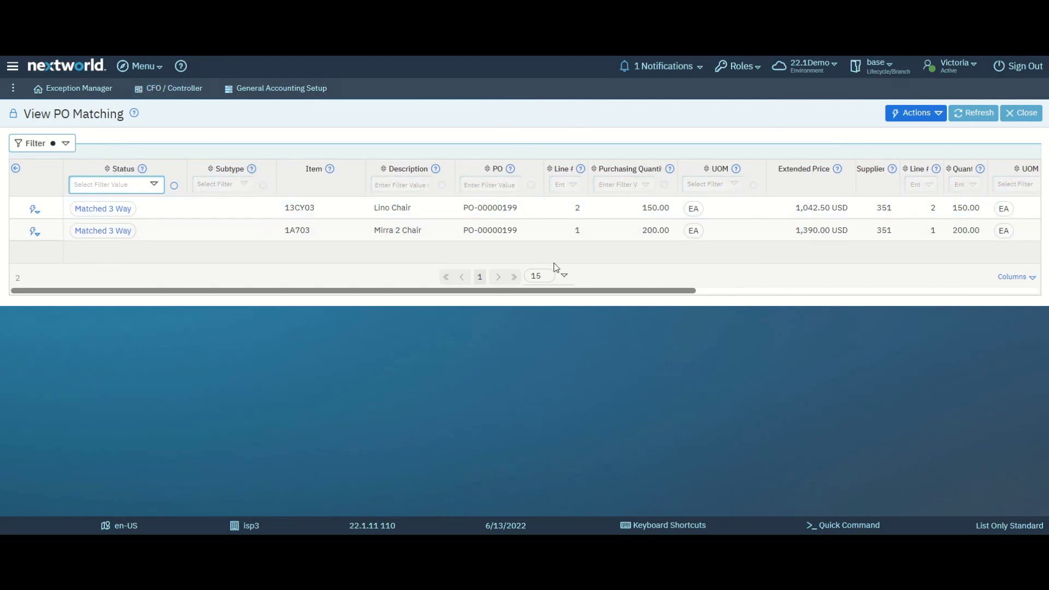
{"action": "scroll", "coordinate": [778, 246], "scroll_direction": "right", "scroll_amount": 10}
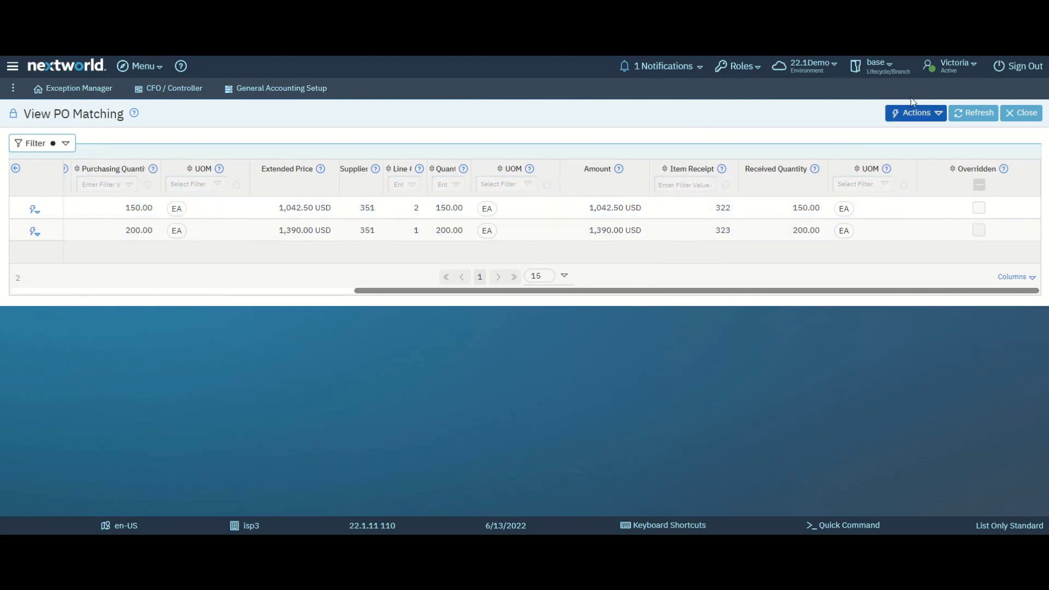
- Return to Supplier Invoices and show the 6/1/2022 3M draft invoice's status options
{"action": "left_click", "coordinate": [1022, 117]}
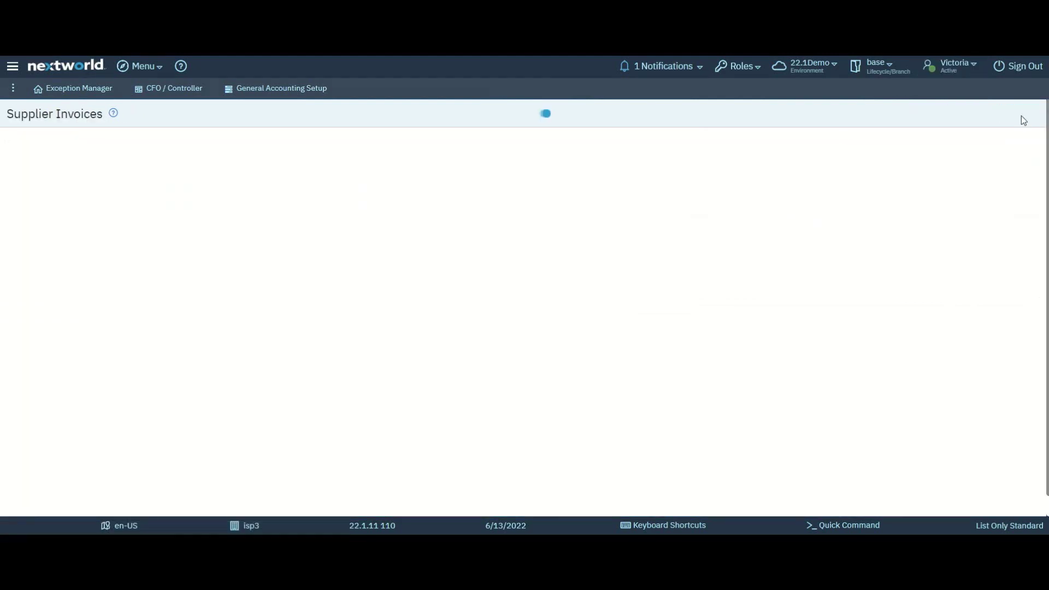
{"action": "left_click", "coordinate": [1022, 119]}
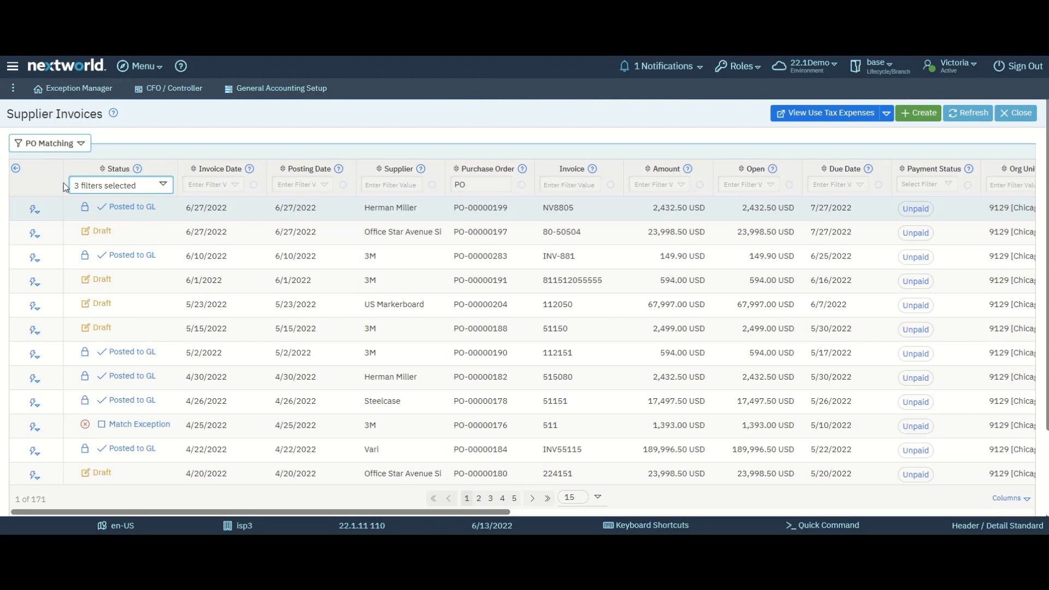
{"action": "left_click", "coordinate": [110, 289]}
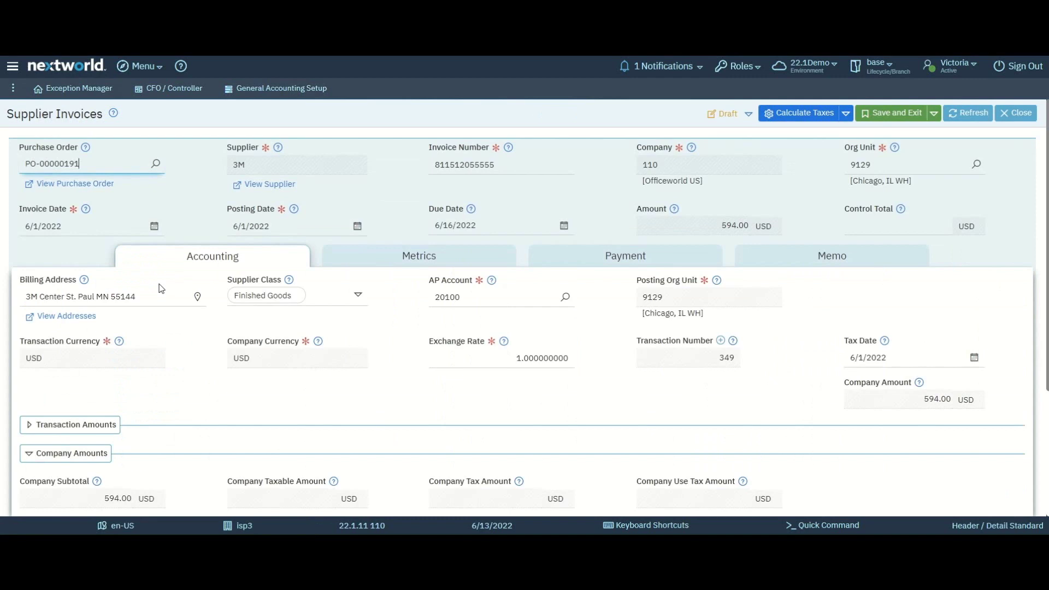
{"action": "left_click", "coordinate": [736, 121]}
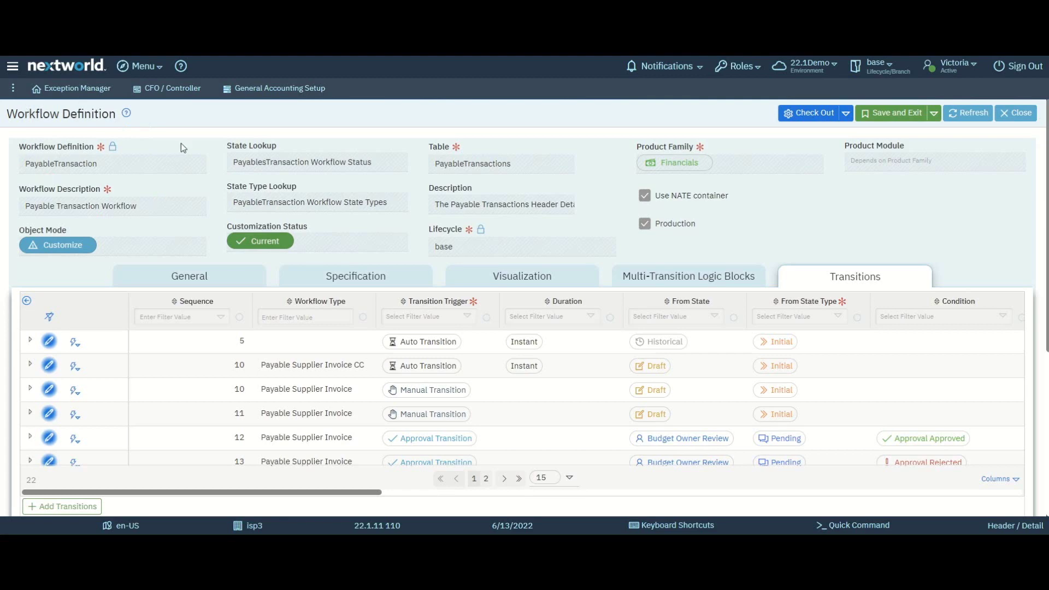
- Scroll down through the workflow transitions
{"action": "scroll", "coordinate": [408, 390], "scroll_direction": "down", "scroll_amount": 4}
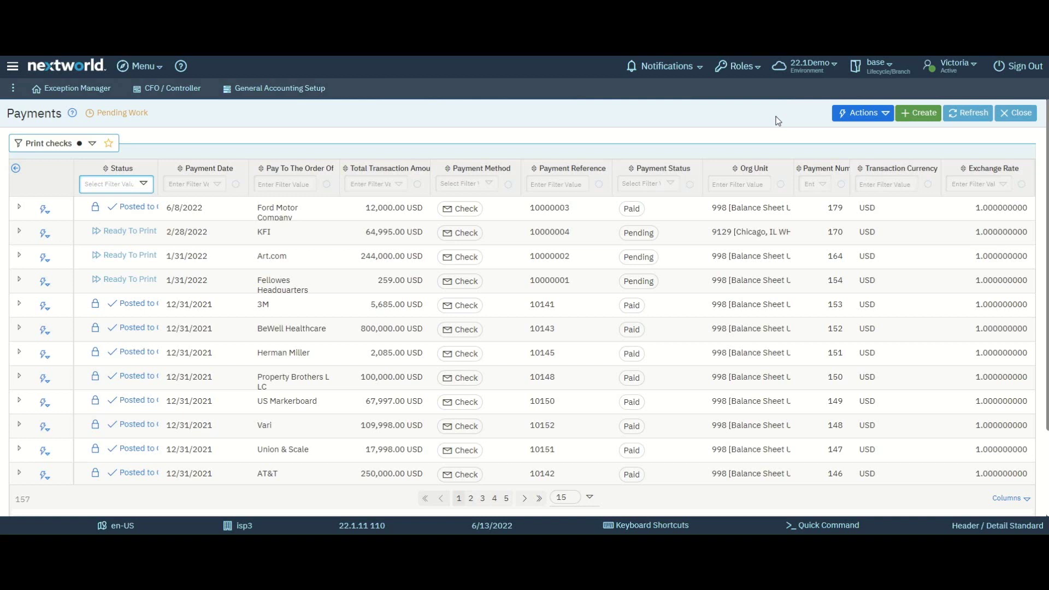
- Create a new check payment with bank account 1, payee 3M, and company and org unit 110
{"action": "left_click", "coordinate": [931, 115]}
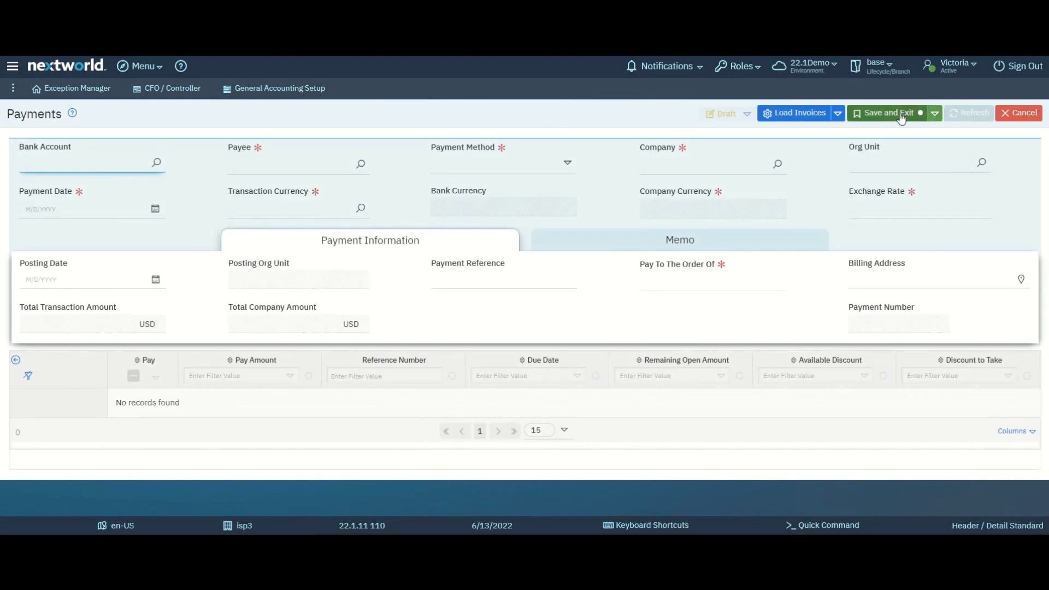
{"action": "type", "text": "1"}
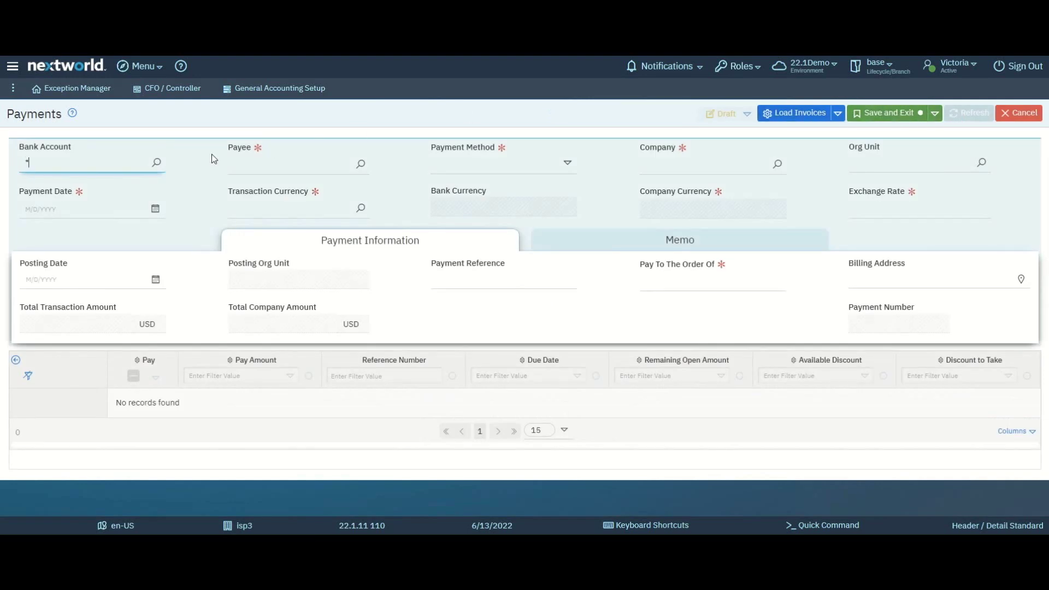
{"action": "key", "text": "Return"}
{"action": "key", "text": "Tab"}
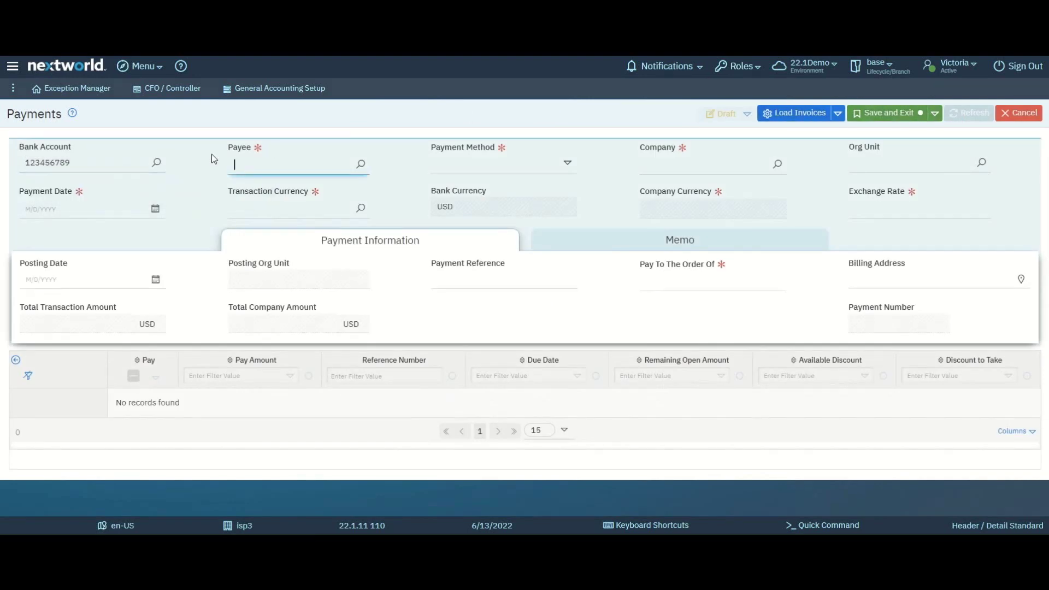
{"action": "type", "text": "3M"}
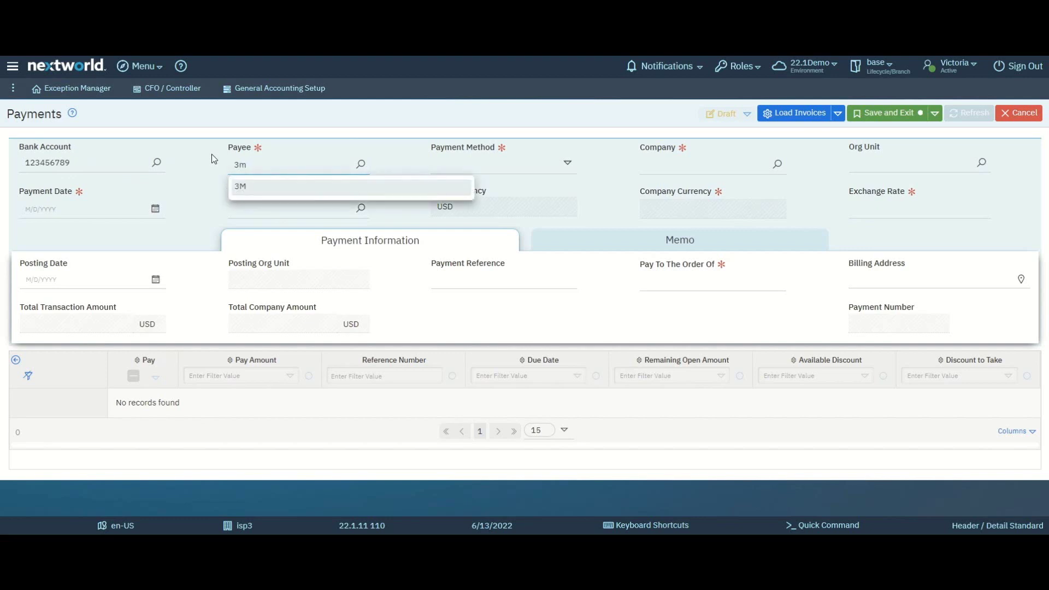
{"action": "key", "text": "Return"}
{"action": "key", "text": "Tab"}
{"action": "key", "text": "Tab"}
{"action": "type", "text": "110"}
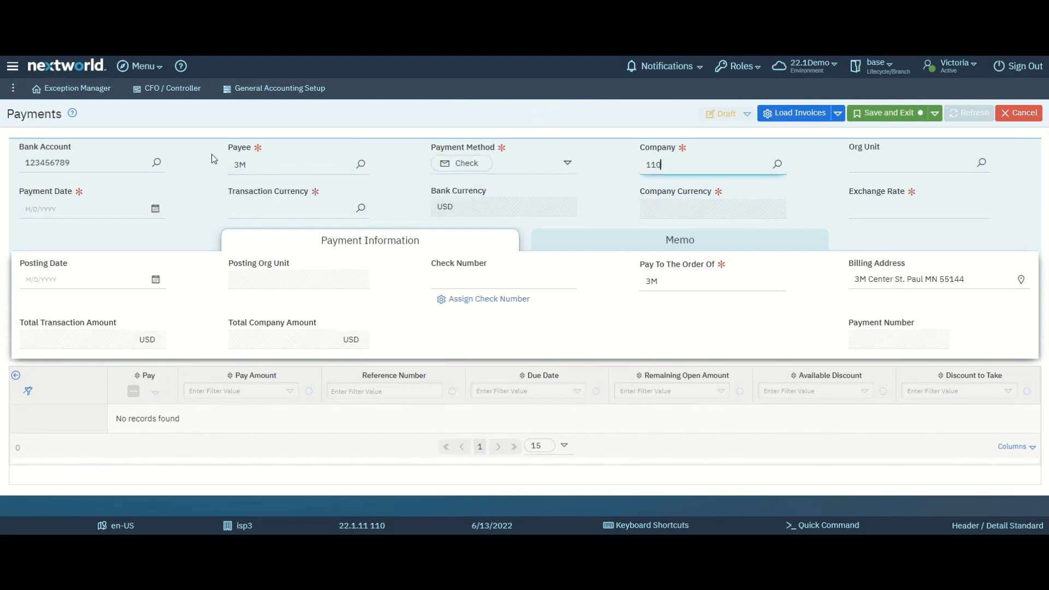
{"action": "key", "text": "Return"}
{"action": "key", "text": "Tab"}
{"action": "type", "text": "110"}
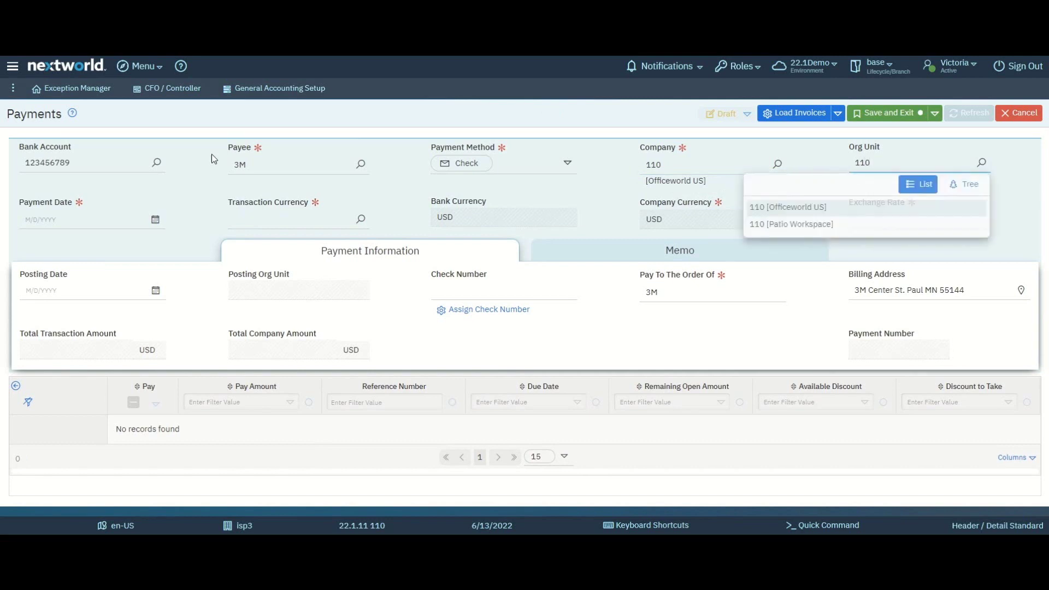
{"action": "key", "text": "Return"}
- Date the payment 6/13/2022 in USD, bringing up open invoices 112151 and INV-881
{"action": "key", "text": "Tab"}
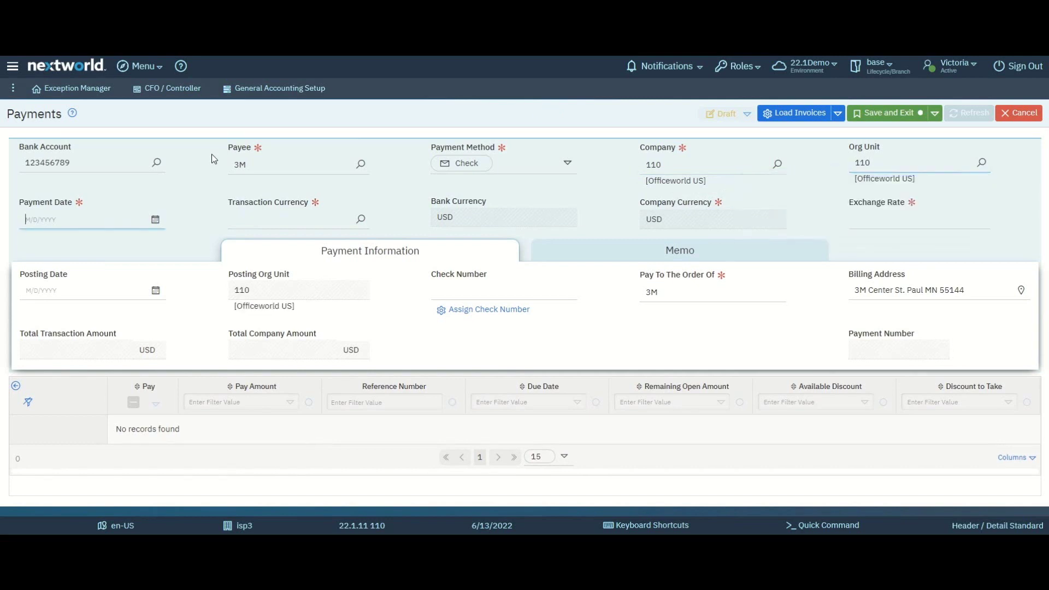
{"action": "left_click", "coordinate": [155, 218]}
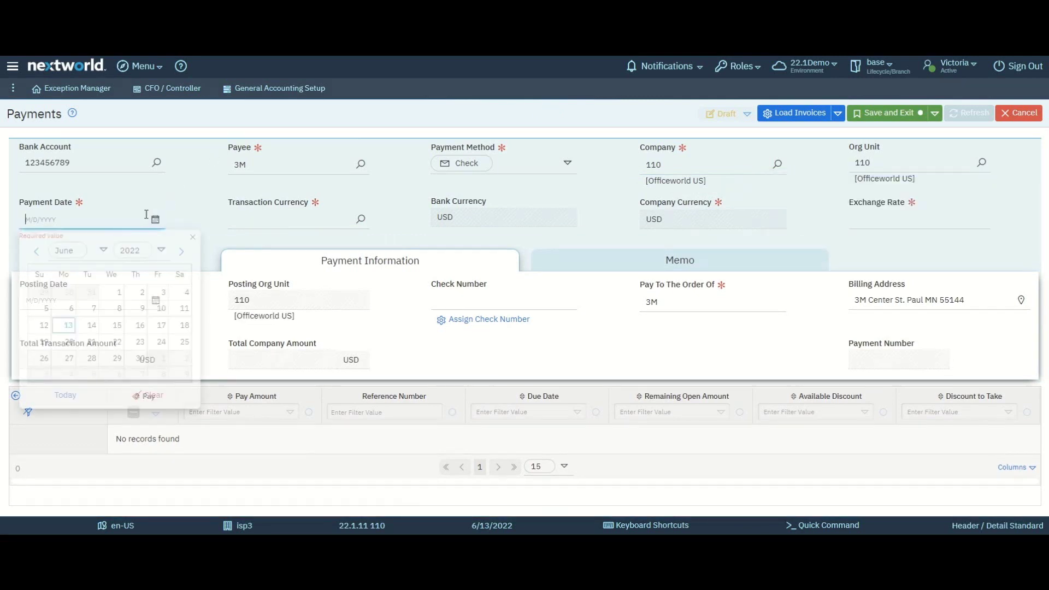
{"action": "left_click", "coordinate": [71, 325]}
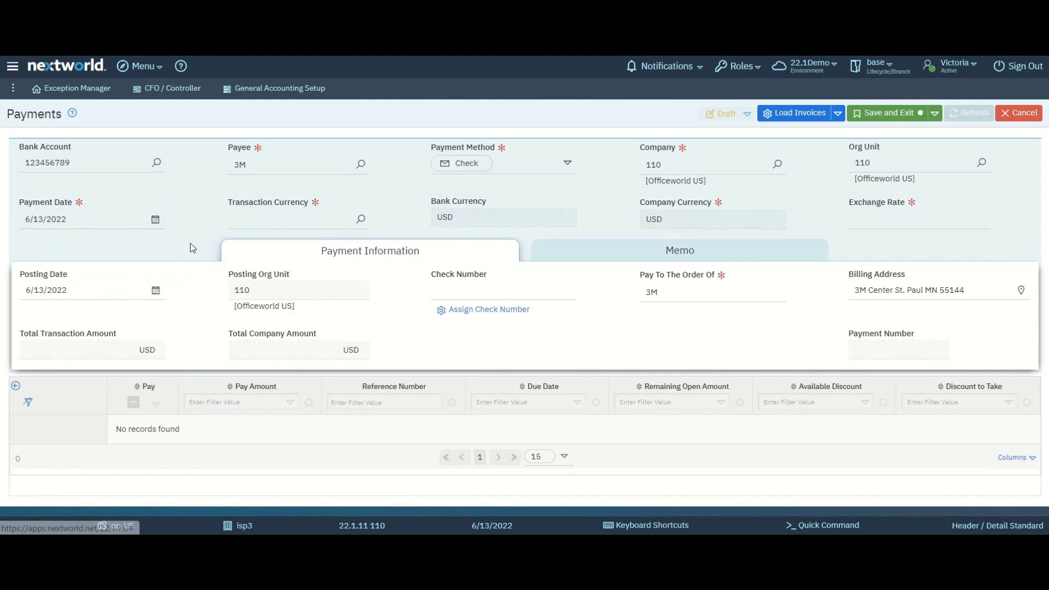
{"action": "left_click", "coordinate": [236, 221]}
{"action": "type", "text": "usd"}
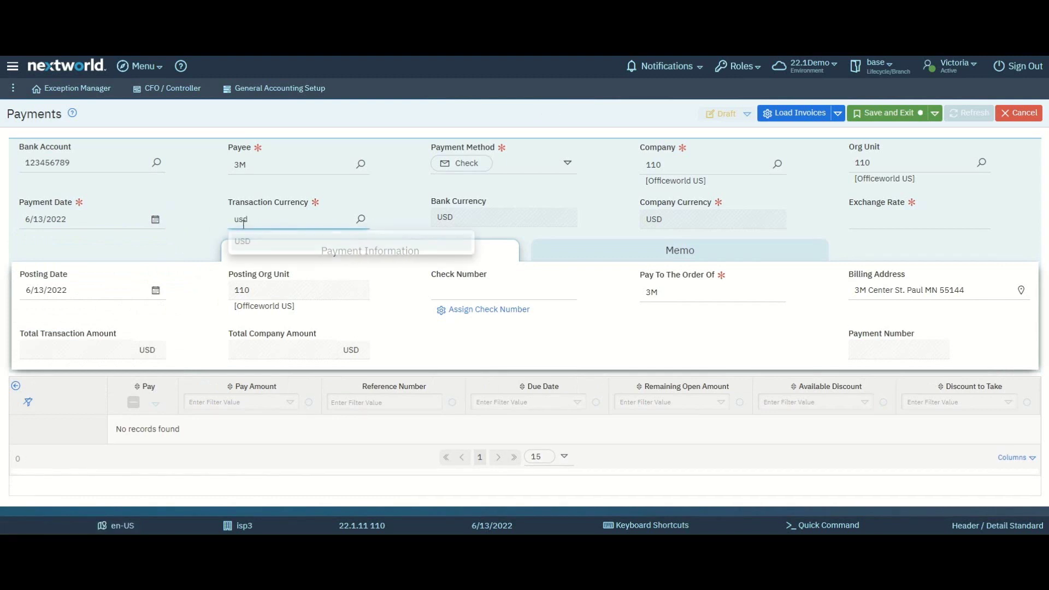
{"action": "left_click", "coordinate": [245, 241]}
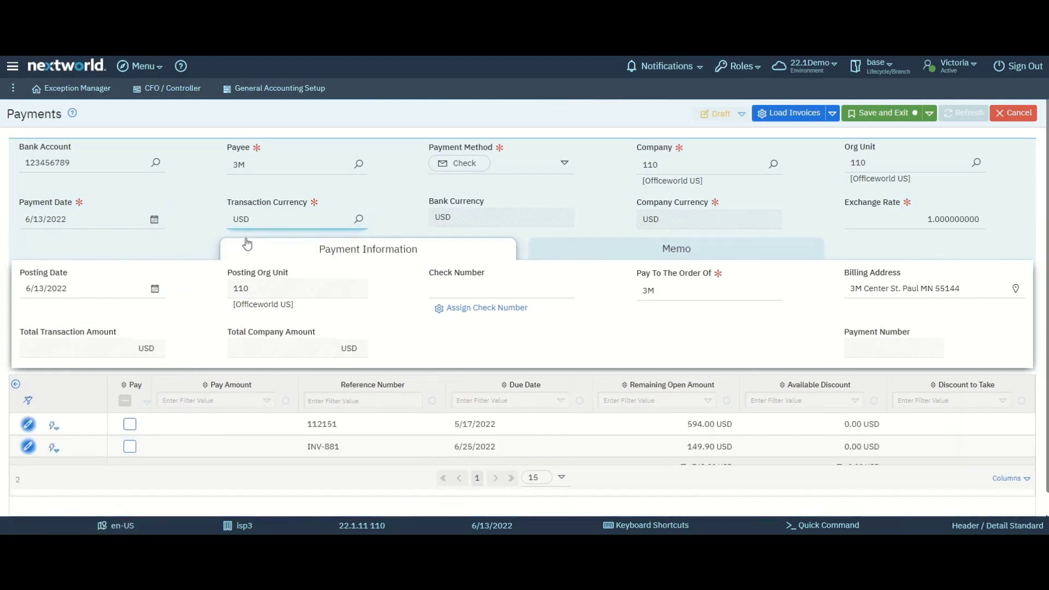
{"action": "scroll", "coordinate": [248, 243], "scroll_direction": "down", "scroll_amount": 1}
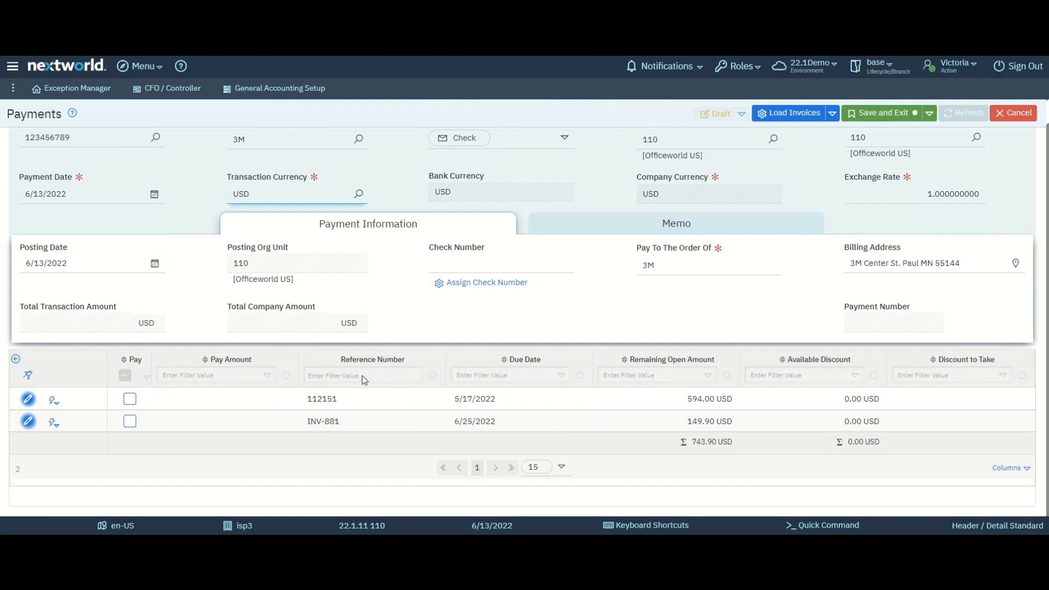
{"action": "scroll", "coordinate": [431, 306], "scroll_direction": "up", "scroll_amount": 1}
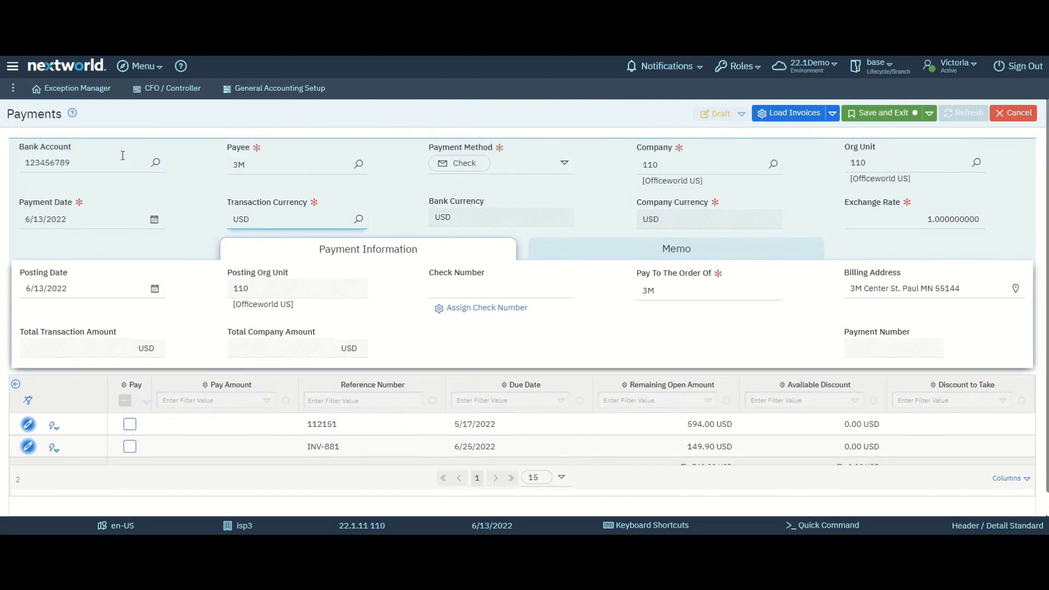
{"action": "scroll", "coordinate": [249, 280], "scroll_direction": "down", "scroll_amount": 1}
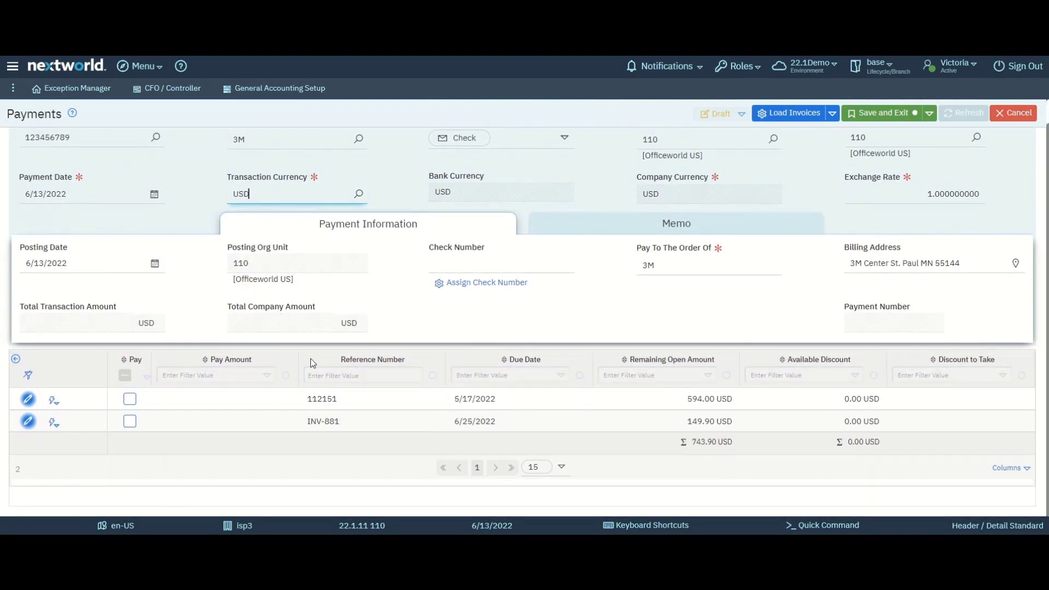
- Pay invoices 112151 and INV-881, reducing 112151's pay amount to 100.00 USD
{"action": "left_click", "coordinate": [129, 400]}
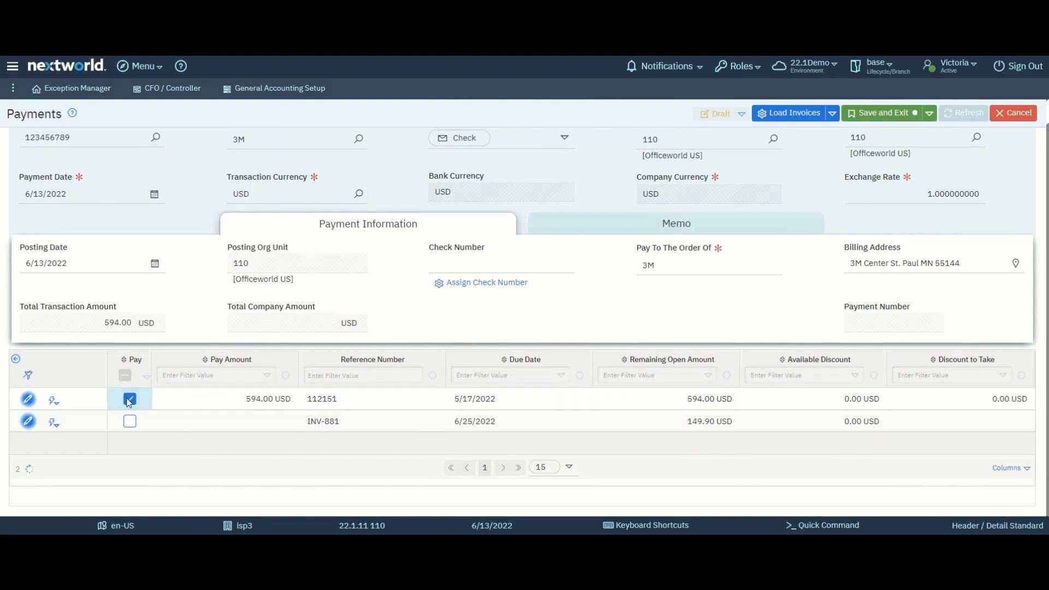
{"action": "left_click", "coordinate": [130, 422]}
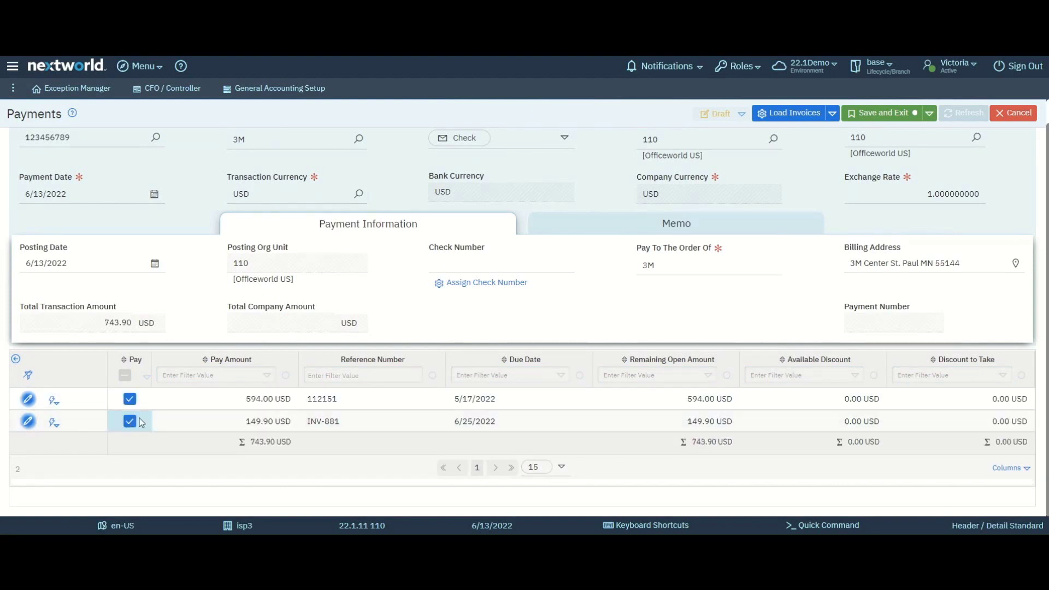
{"action": "left_click", "coordinate": [268, 402]}
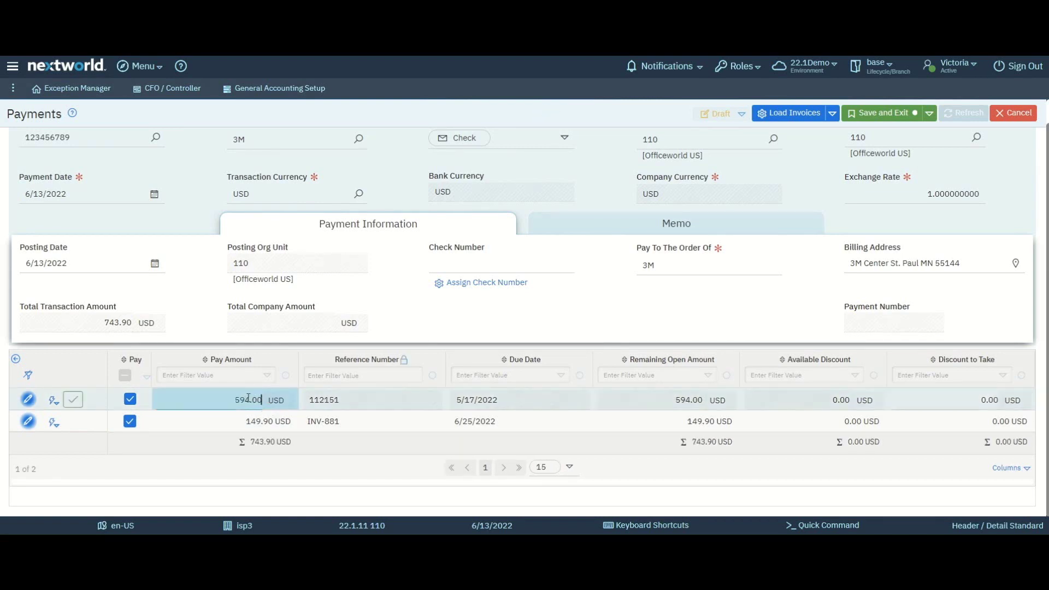
{"action": "key", "text": "BackSpace"}
{"action": "key", "text": "BackSpace"}
{"action": "key", "text": "BackSpace"}
{"action": "key", "text": "BackSpace"}
{"action": "key", "text": "BackSpace"}
{"action": "key", "text": "BackSpace"}
{"action": "type", "text": "100"}
{"action": "left_click", "coordinate": [74, 397]}
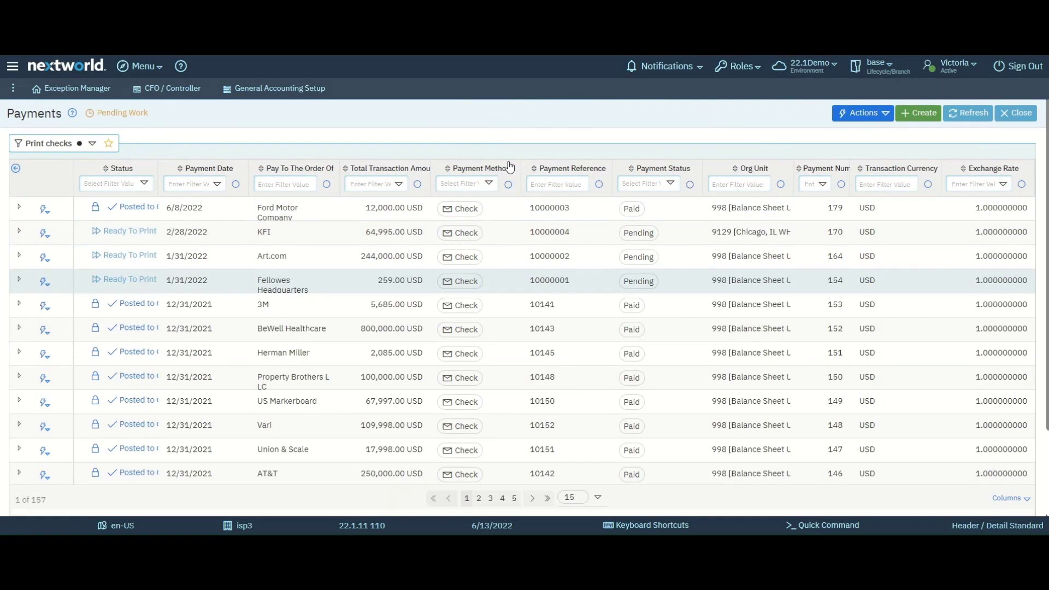
- Run Print Check on a Ready To Print payment from its row actions
{"action": "left_click", "coordinate": [123, 255]}
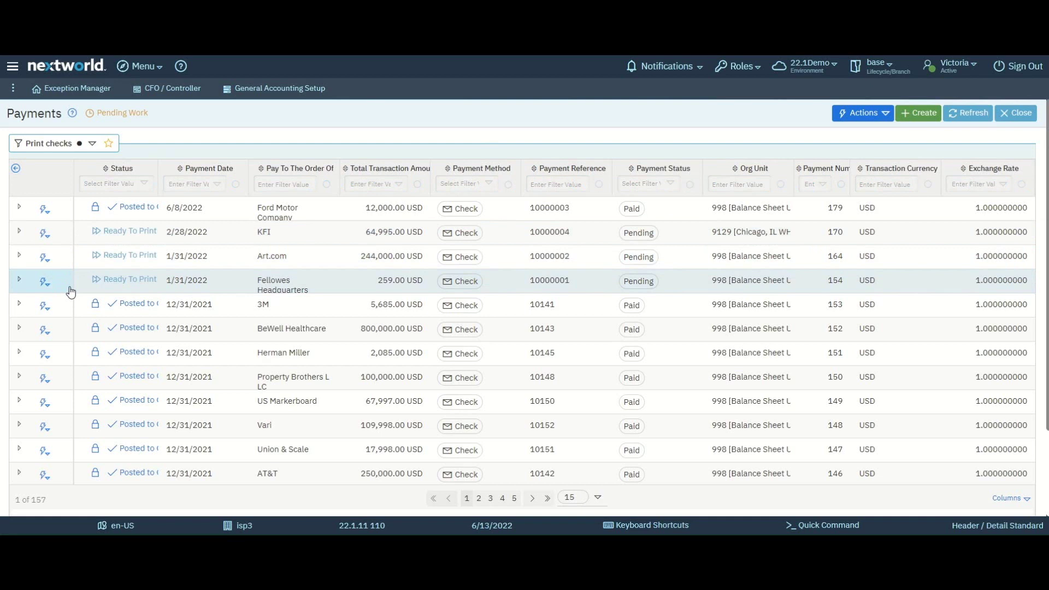
{"action": "left_click", "coordinate": [48, 288]}
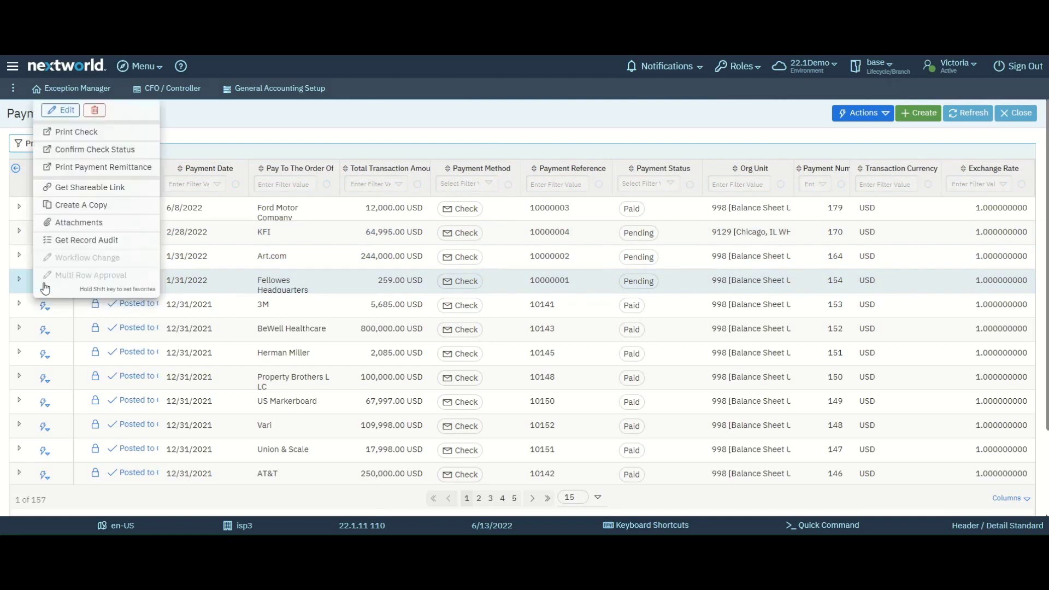
{"action": "left_click", "coordinate": [111, 133]}
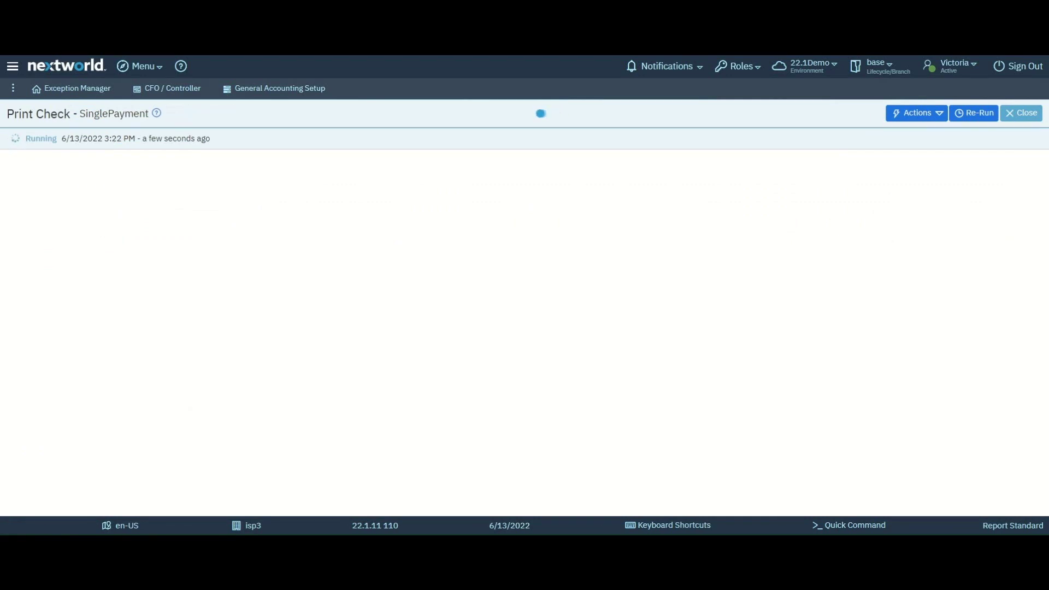
- Scroll through the generated check PDF
{"action": "scroll", "coordinate": [586, 255], "scroll_direction": "down", "scroll_amount": 7}
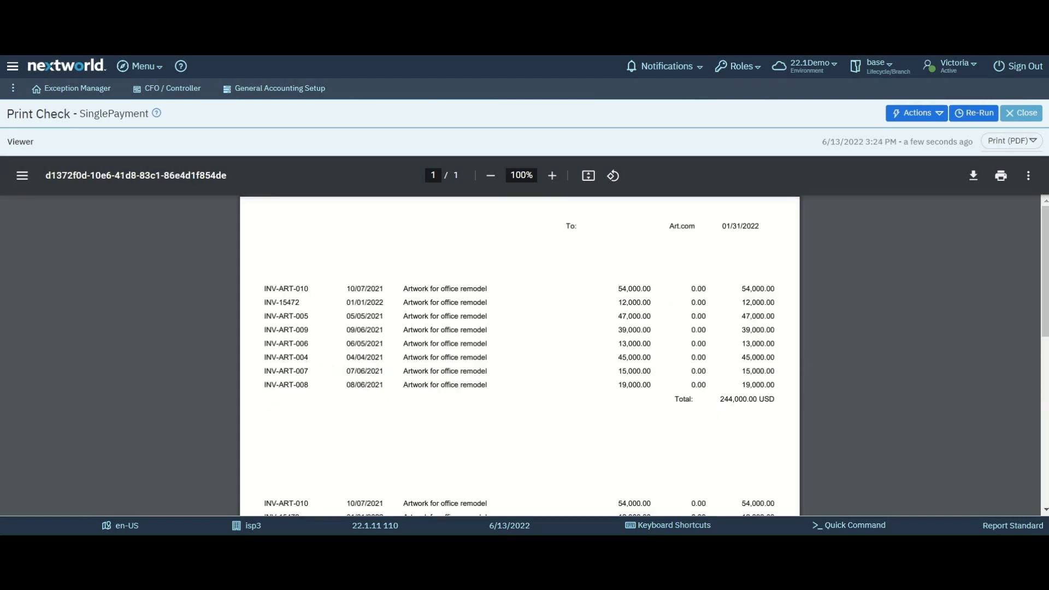
{"action": "scroll", "coordinate": [556, 268], "scroll_direction": "down", "scroll_amount": 3}
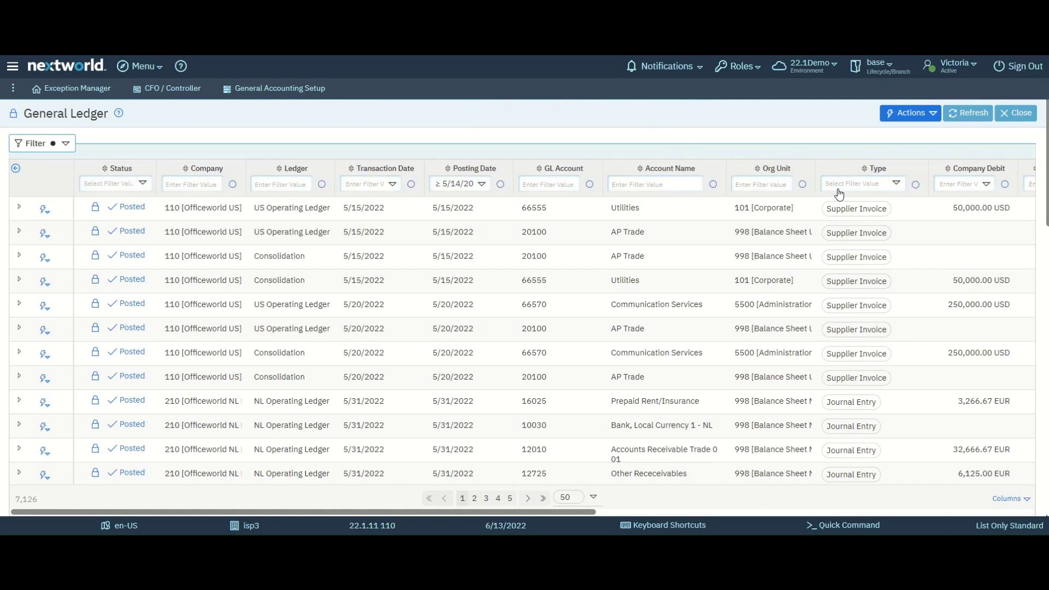
- Filter the ledger Type to Supplier Invoice and expand the first entry's supplier details
{"action": "left_click", "coordinate": [840, 194]}
{"action": "type", "text": "s"}
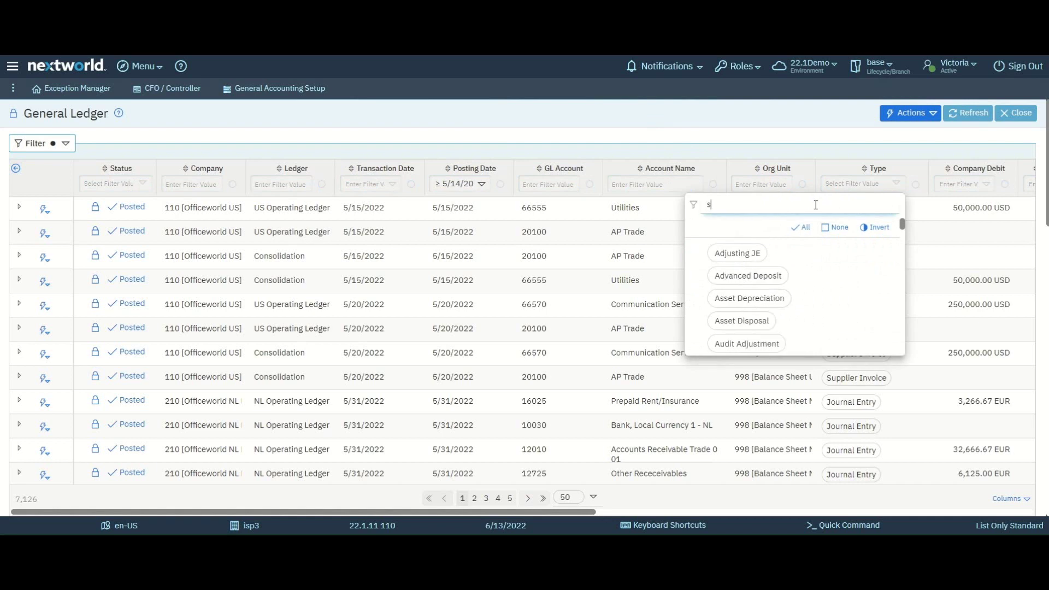
{"action": "type", "text": "upplier"}
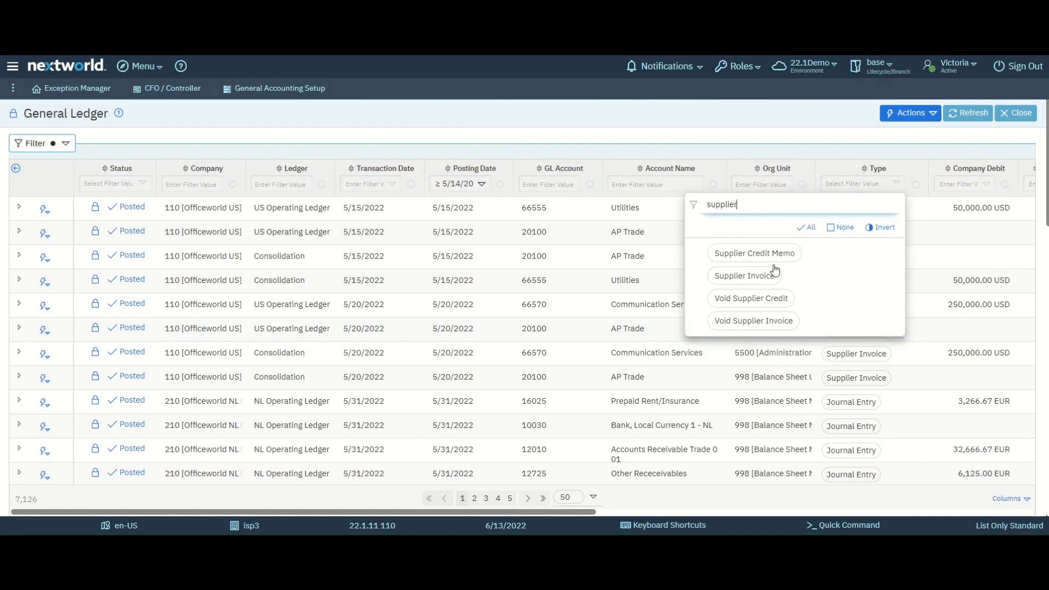
{"action": "left_click", "coordinate": [773, 274]}
{"action": "left_click", "coordinate": [751, 146]}
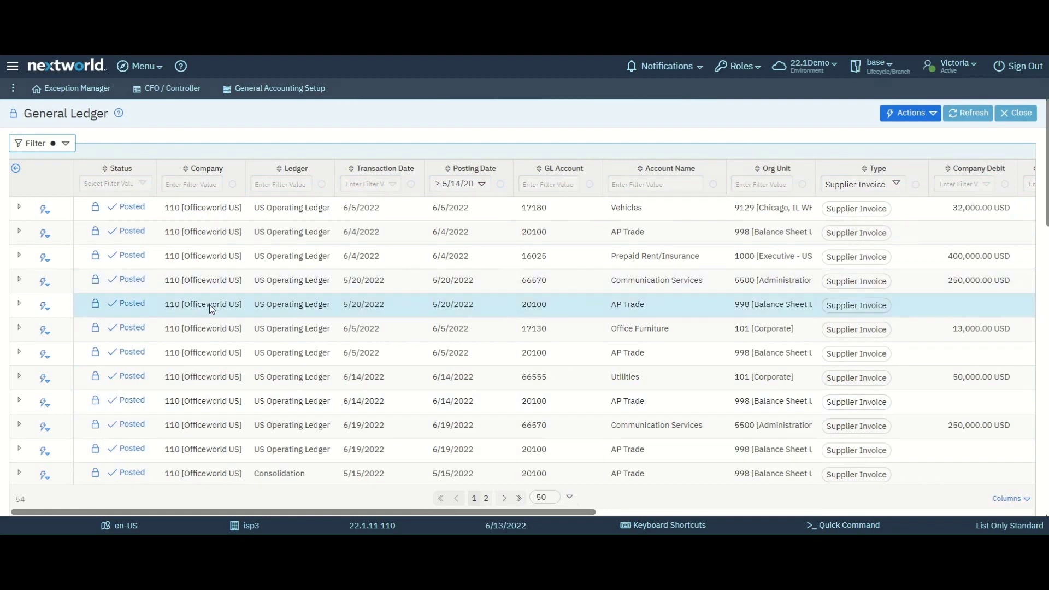
{"action": "left_click", "coordinate": [18, 207]}
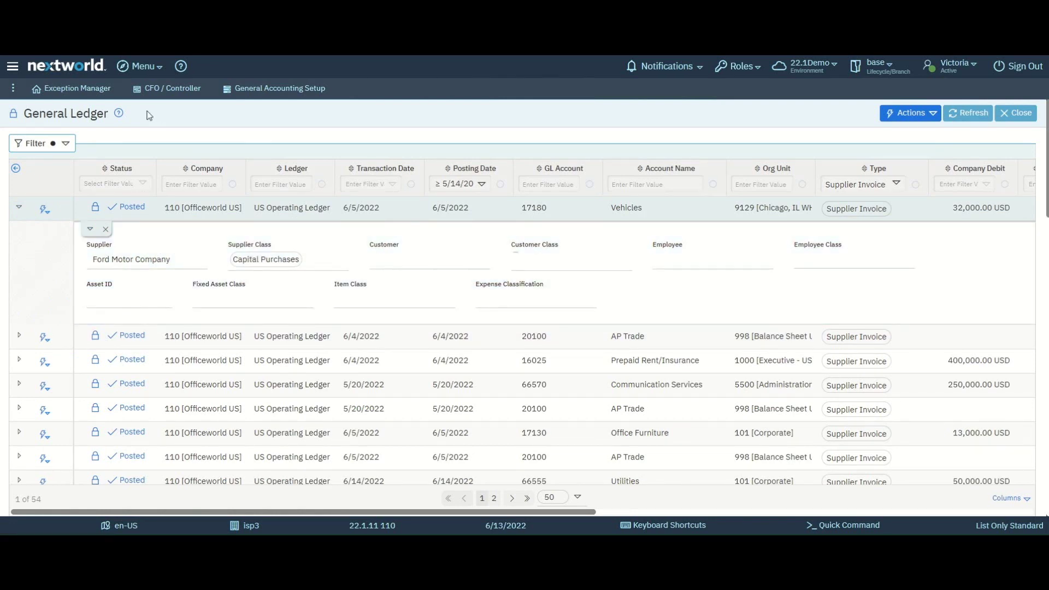
- Apply the saved filter 'December 2021 US Asset Depreciation' and close the filter list
{"action": "left_click", "coordinate": [65, 144]}
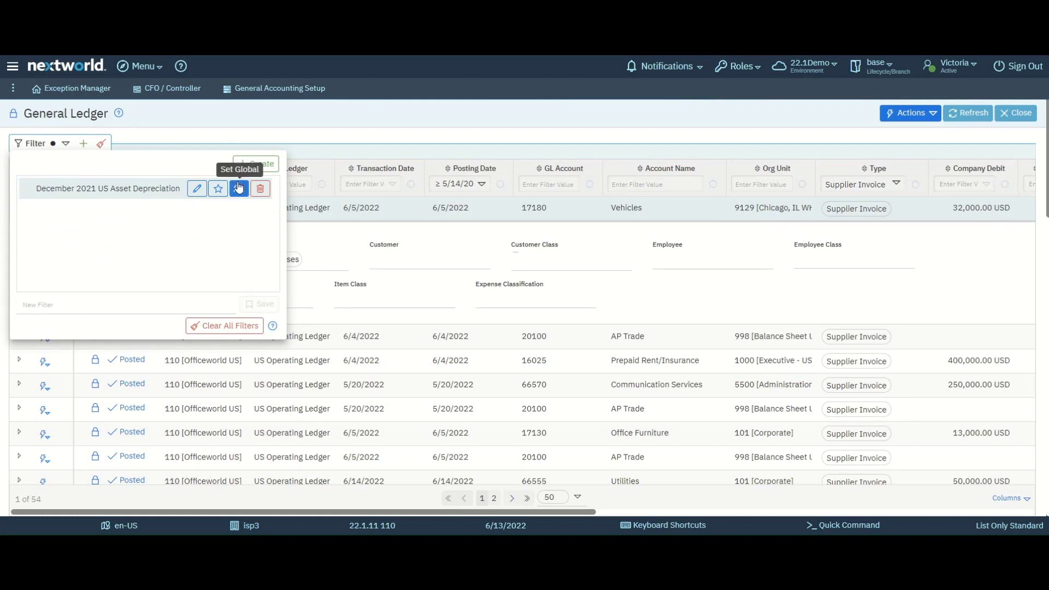
{"action": "left_click", "coordinate": [102, 192]}
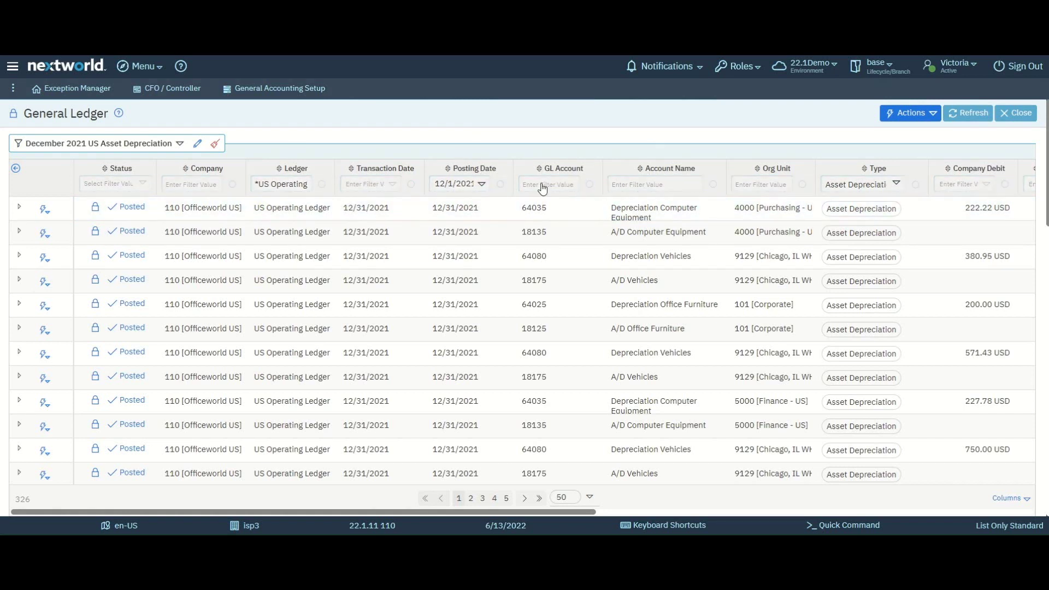
{"action": "left_click", "coordinate": [180, 144]}
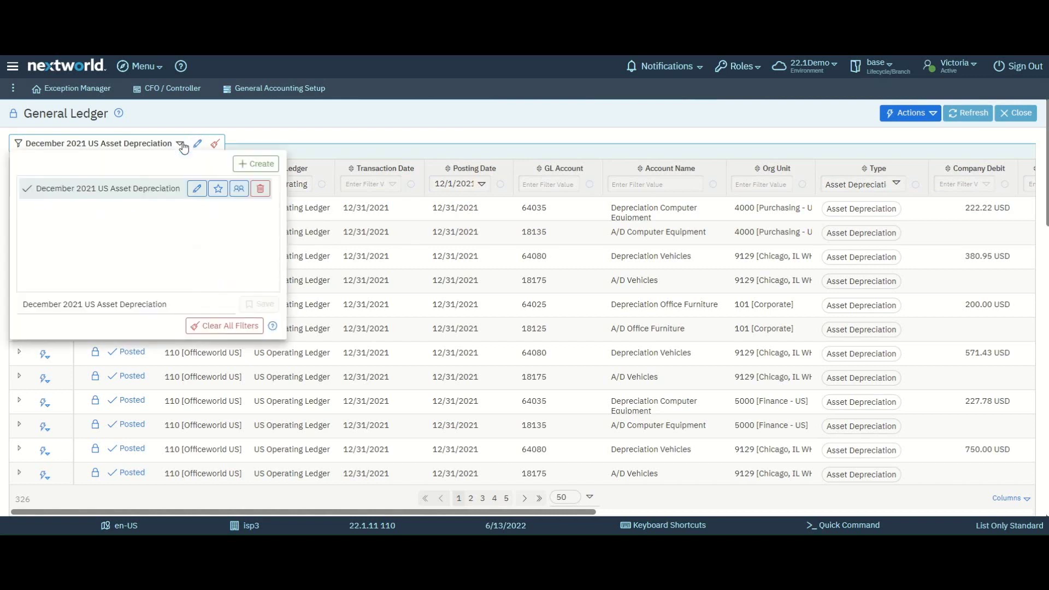
{"action": "left_click", "coordinate": [182, 146]}
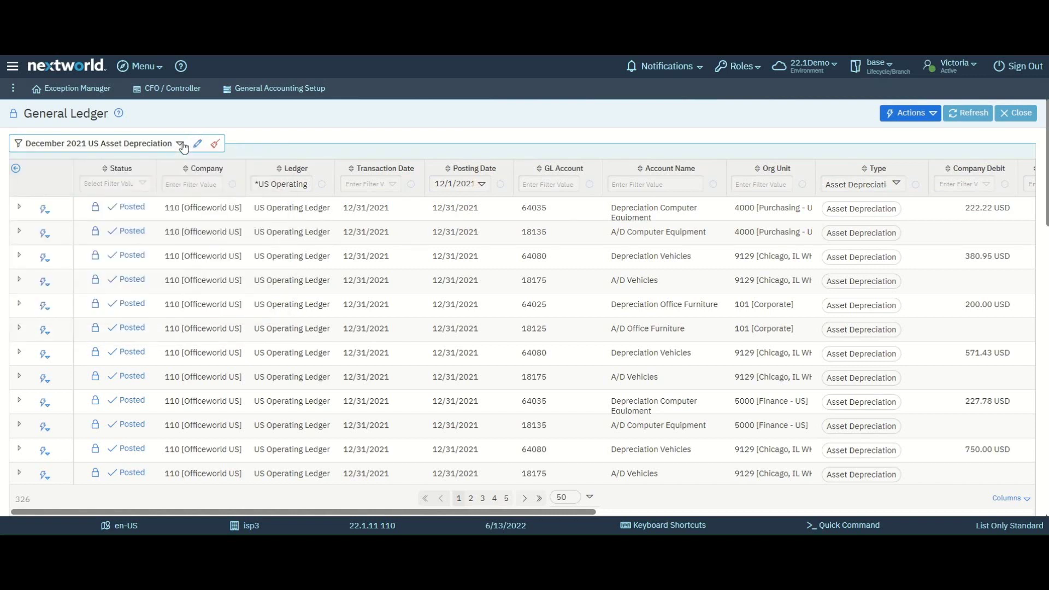
- Open the General Ledger's Actions menu to head to Customer Invoices
{"action": "left_click", "coordinate": [910, 117]}
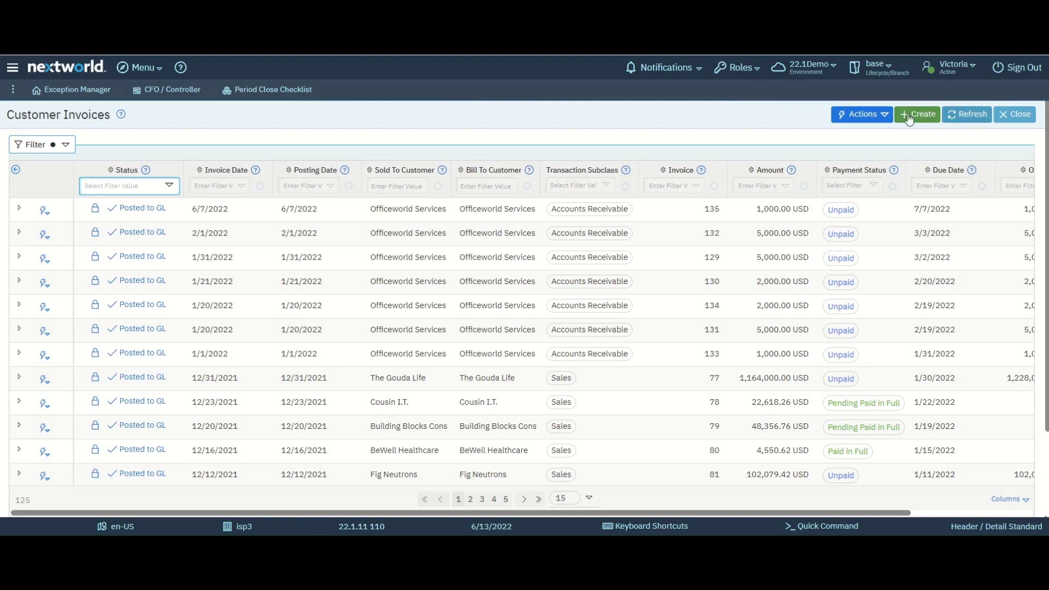
- Start a Quick Start Report from the Customer Invoices Actions menu
{"action": "left_click", "coordinate": [854, 116]}
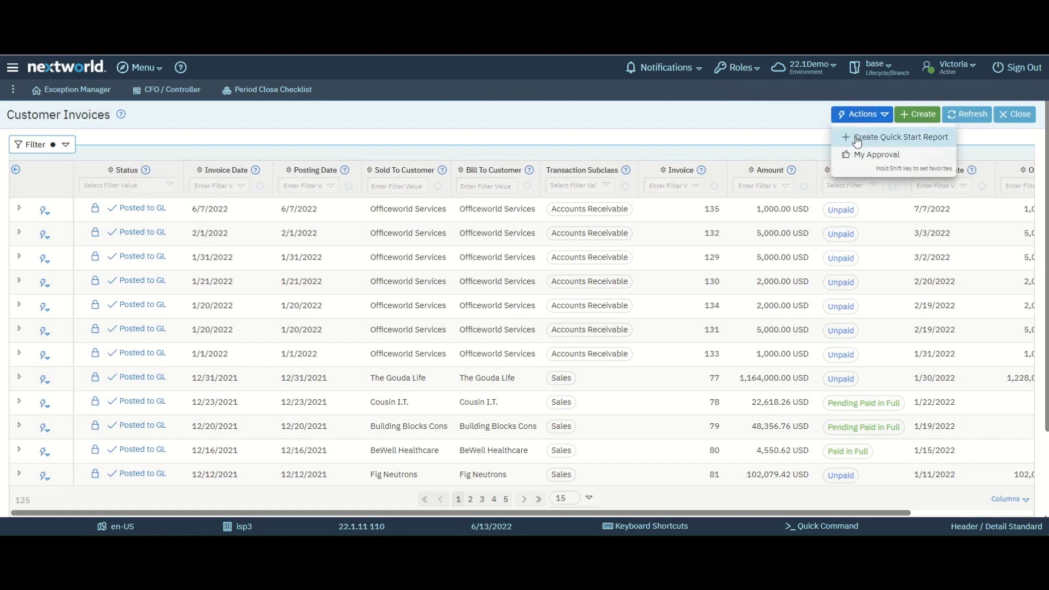
{"action": "left_click", "coordinate": [856, 140]}
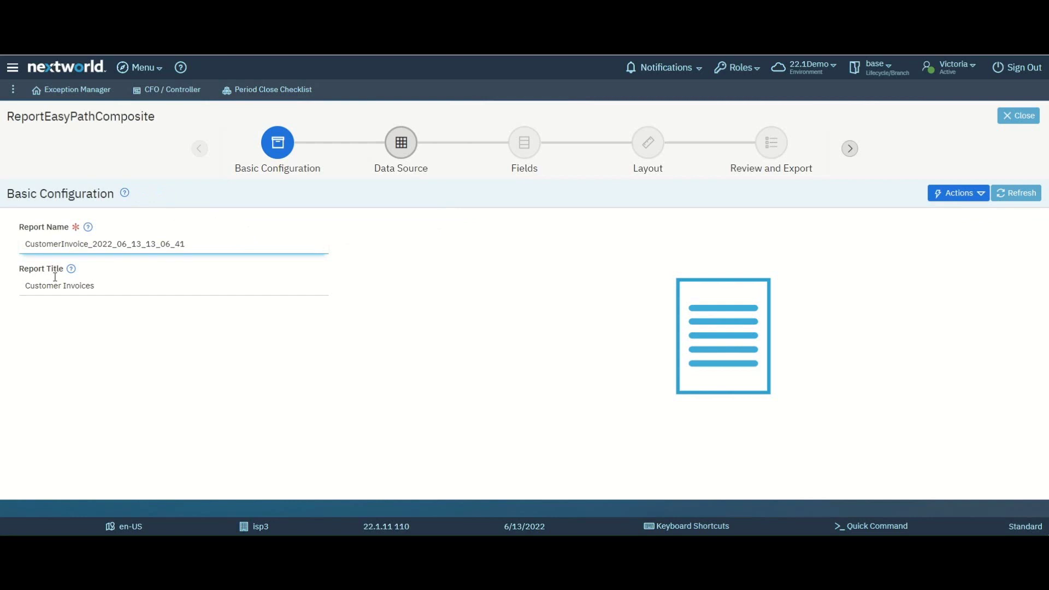
- Remove the OrganizationalUnit field from the report, leaving 11 fields
{"action": "left_click", "coordinate": [401, 153]}
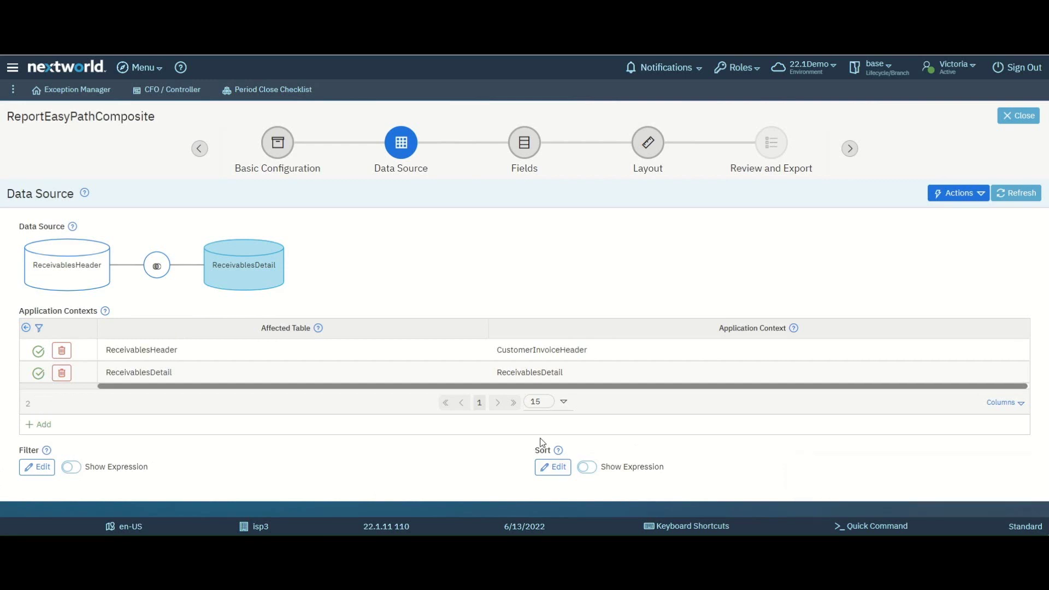
{"action": "left_click", "coordinate": [526, 134]}
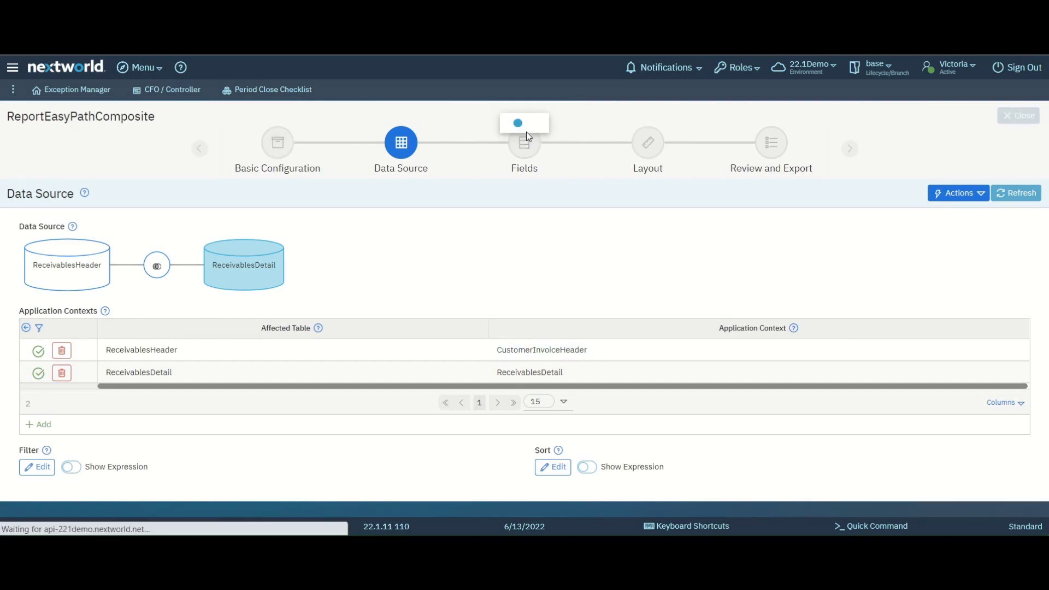
{"action": "scroll", "coordinate": [246, 306], "scroll_direction": "down", "scroll_amount": 3}
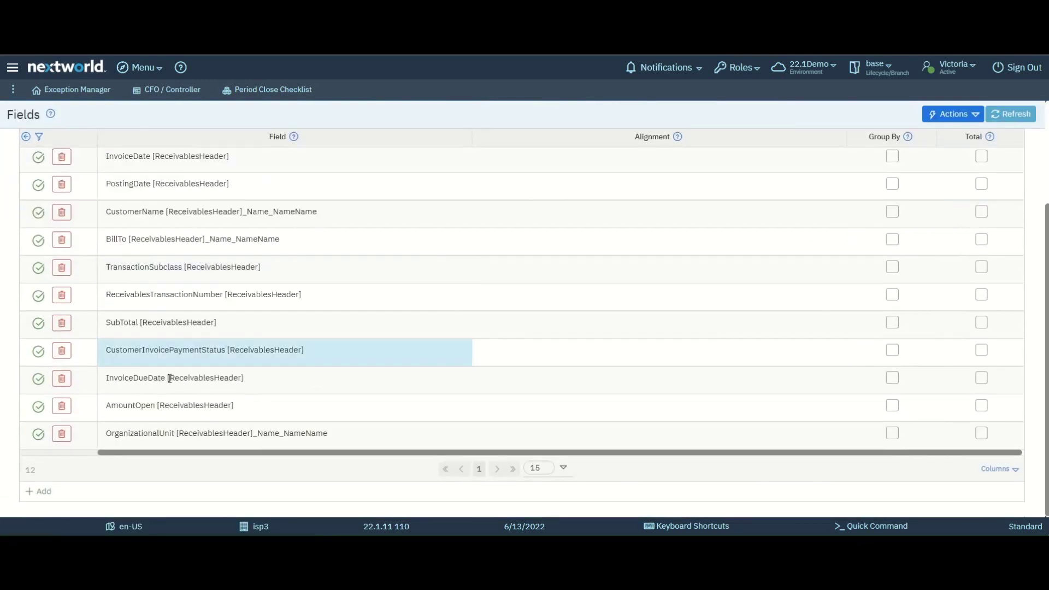
{"action": "left_click", "coordinate": [59, 435]}
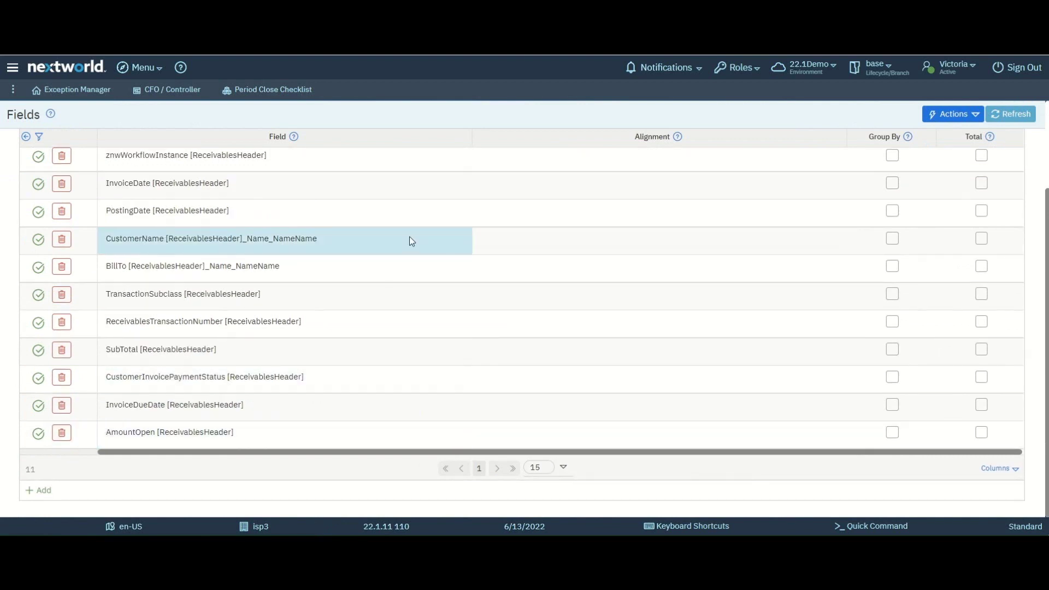
{"action": "scroll", "coordinate": [410, 237], "scroll_direction": "up", "scroll_amount": 2}
- Keep the report's page layout as Landscape on Letter paper
{"action": "left_click", "coordinate": [648, 143]}
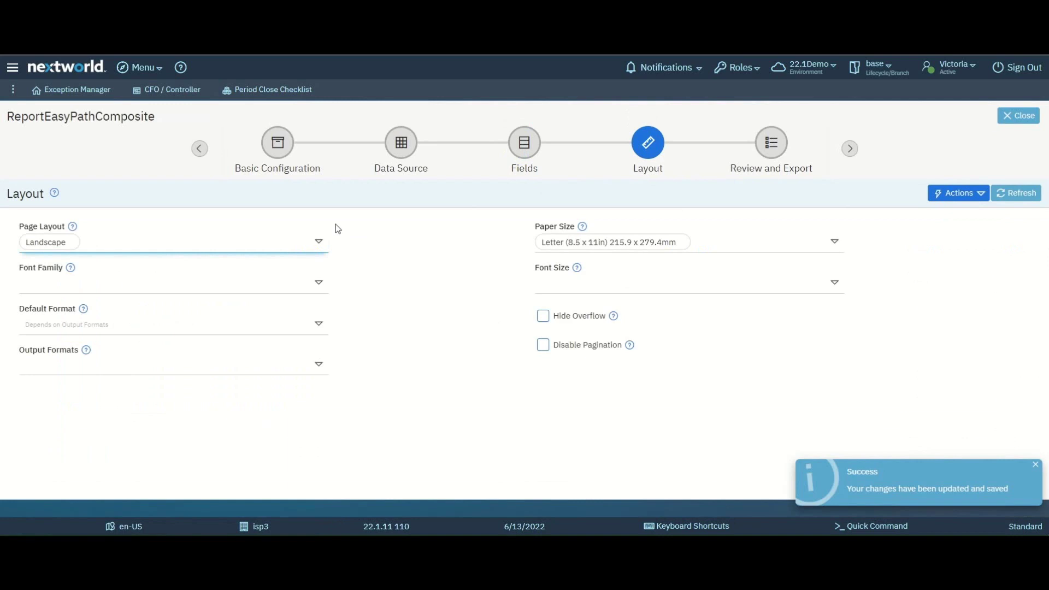
{"action": "left_click", "coordinate": [320, 242]}
{"action": "left_click", "coordinate": [372, 255]}
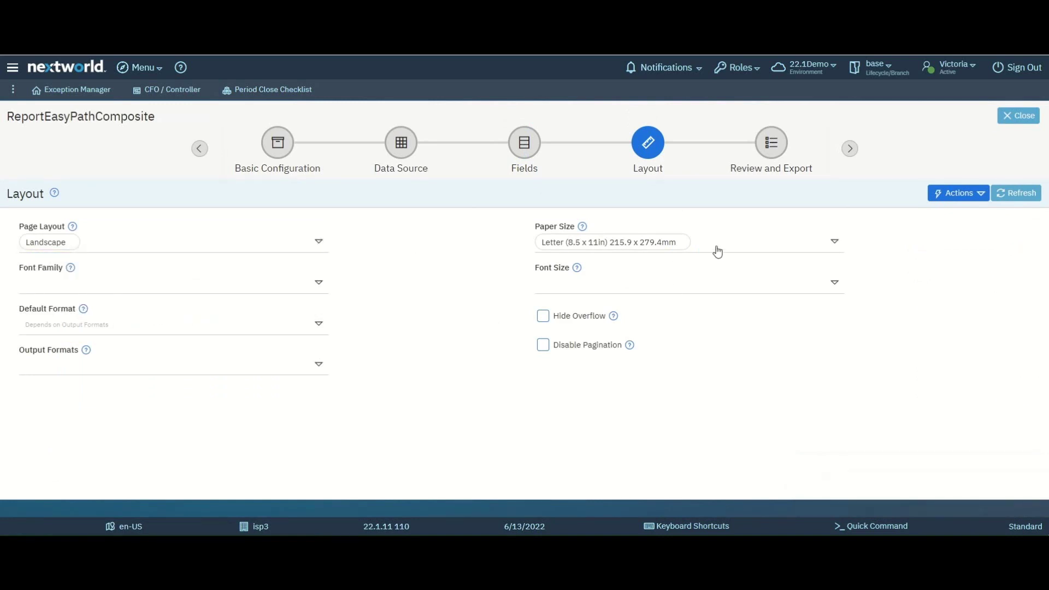
- Advance the quick start report to its Review and Export step
{"action": "left_click", "coordinate": [760, 145]}
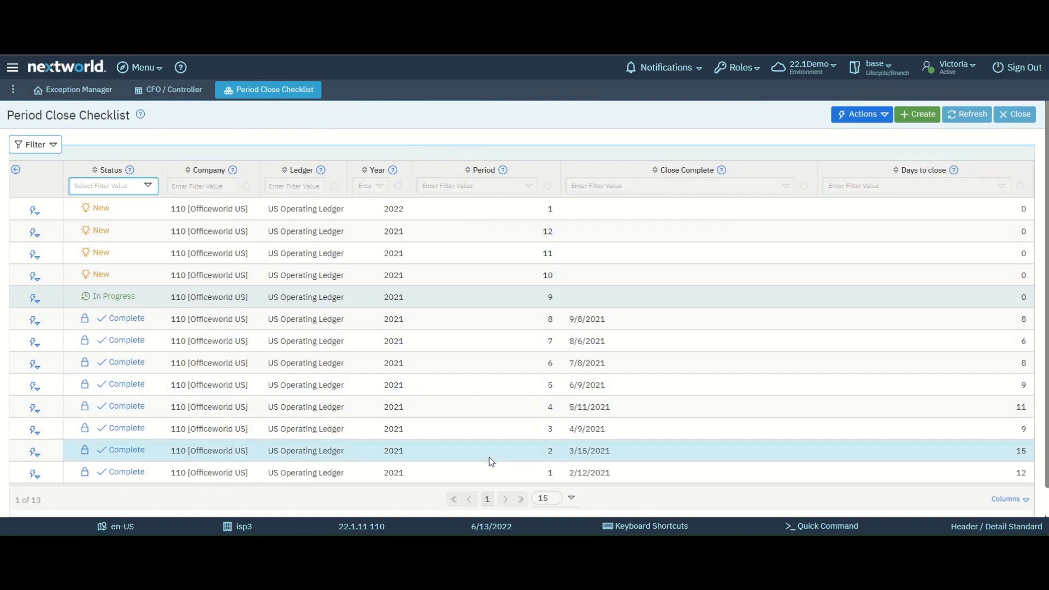
- Open the In Progress 2021 period 9 checklist and briefly view its AP - Create Payment Batch related apps
{"action": "left_click", "coordinate": [129, 297]}
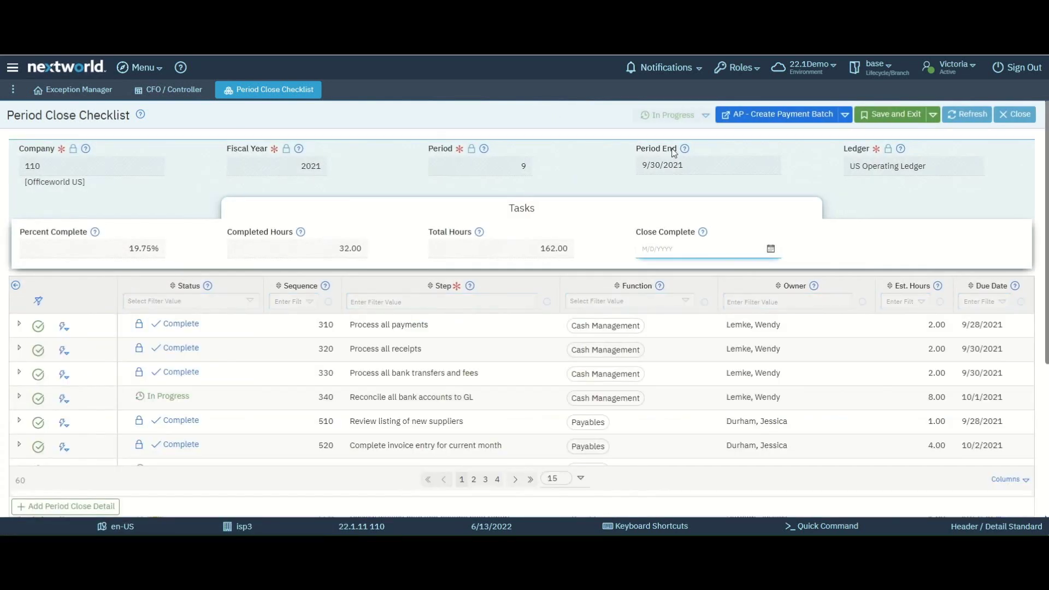
{"action": "left_click", "coordinate": [845, 113]}
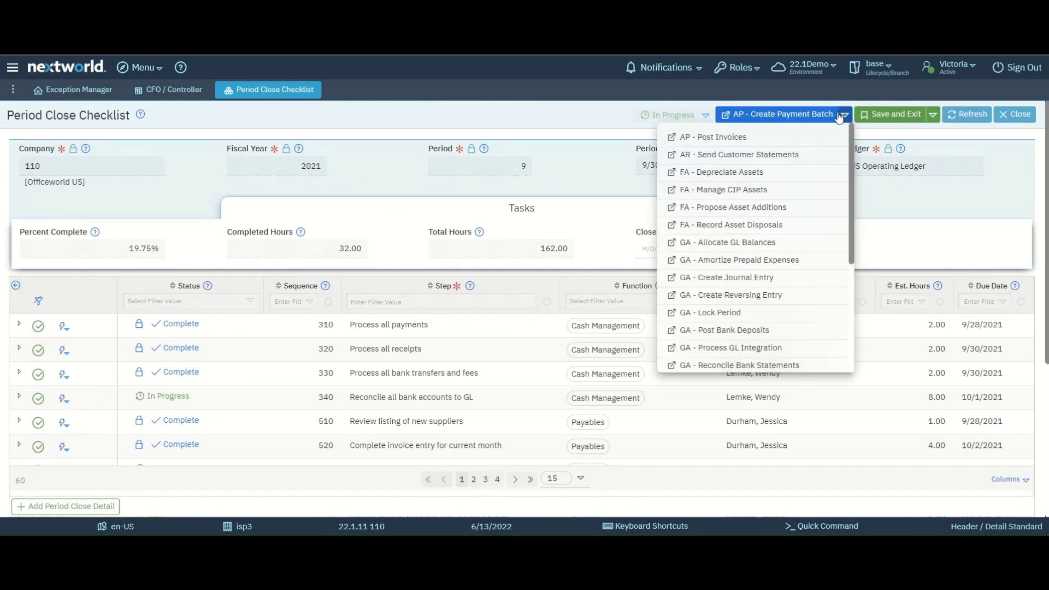
{"action": "scroll", "coordinate": [814, 164], "scroll_direction": "down", "scroll_amount": 5}
{"action": "scroll", "coordinate": [814, 167], "scroll_direction": "up", "scroll_amount": 5}
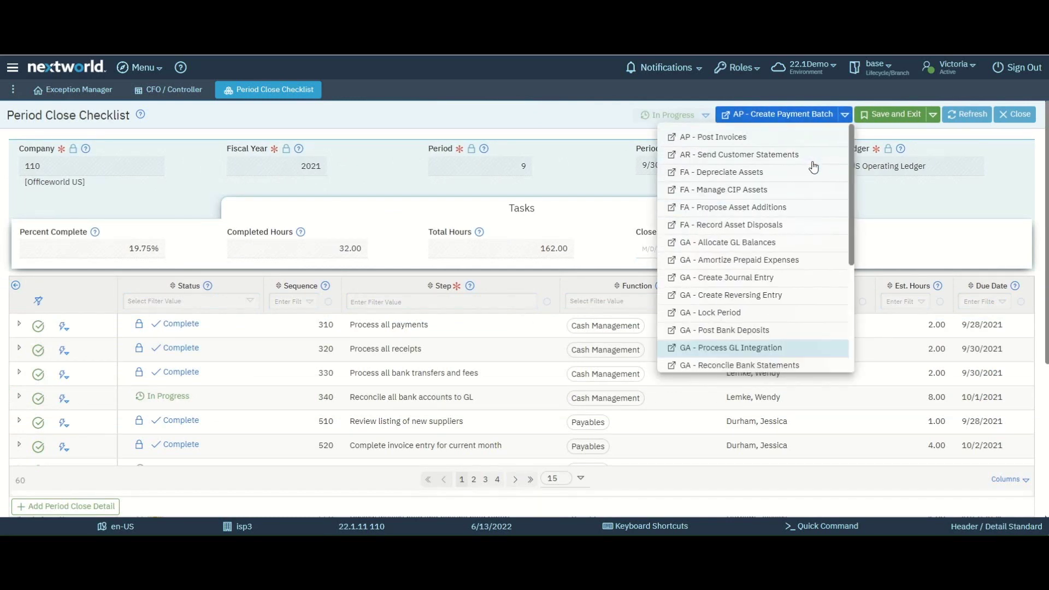
{"action": "left_click", "coordinate": [843, 120]}
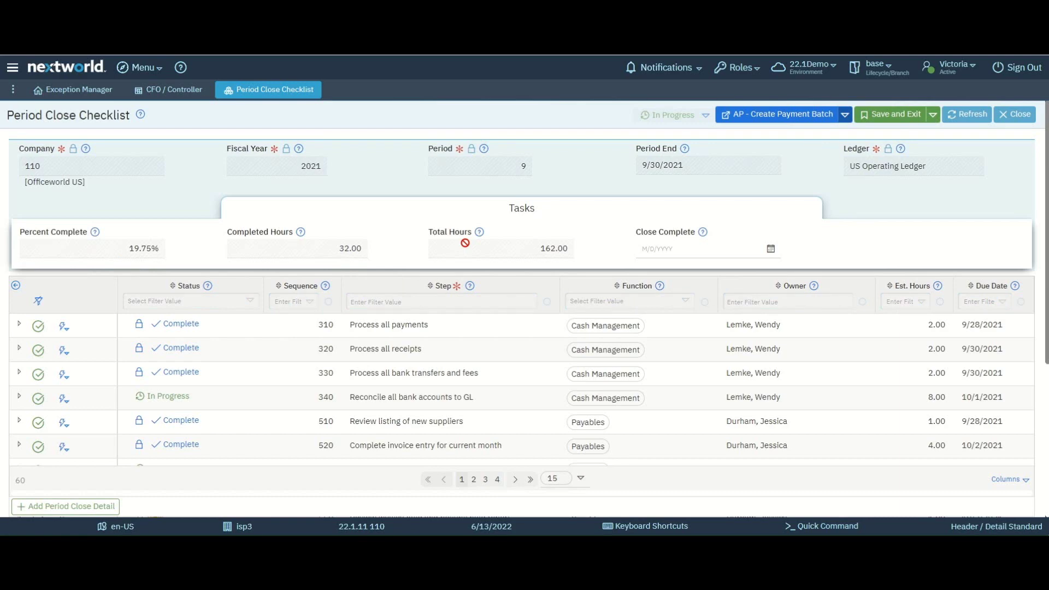
{"action": "scroll", "coordinate": [292, 316], "scroll_direction": "down", "scroll_amount": 5}
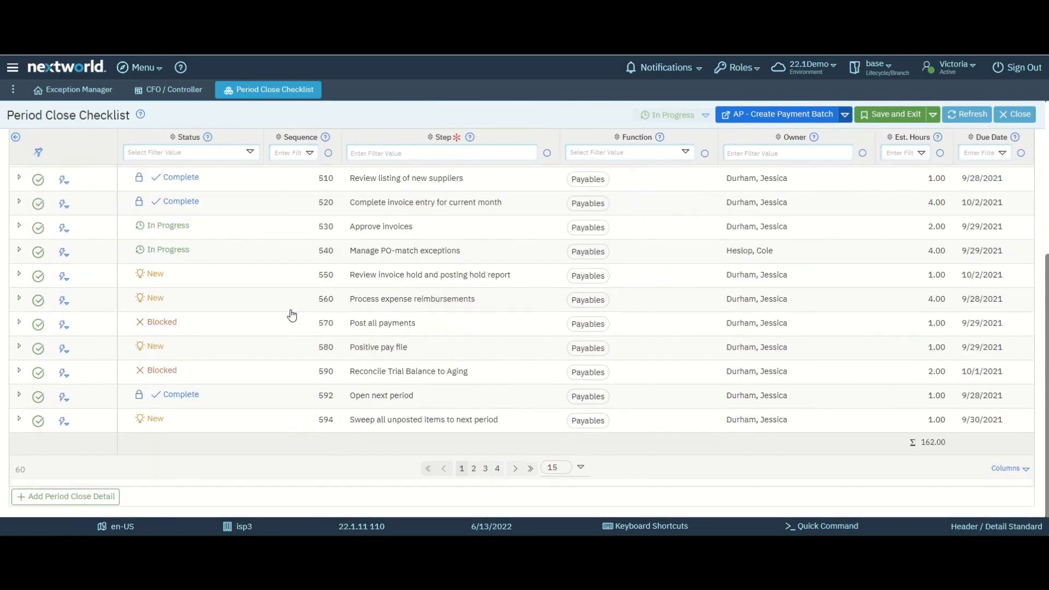
{"action": "scroll", "coordinate": [292, 315], "scroll_direction": "up", "scroll_amount": 4}
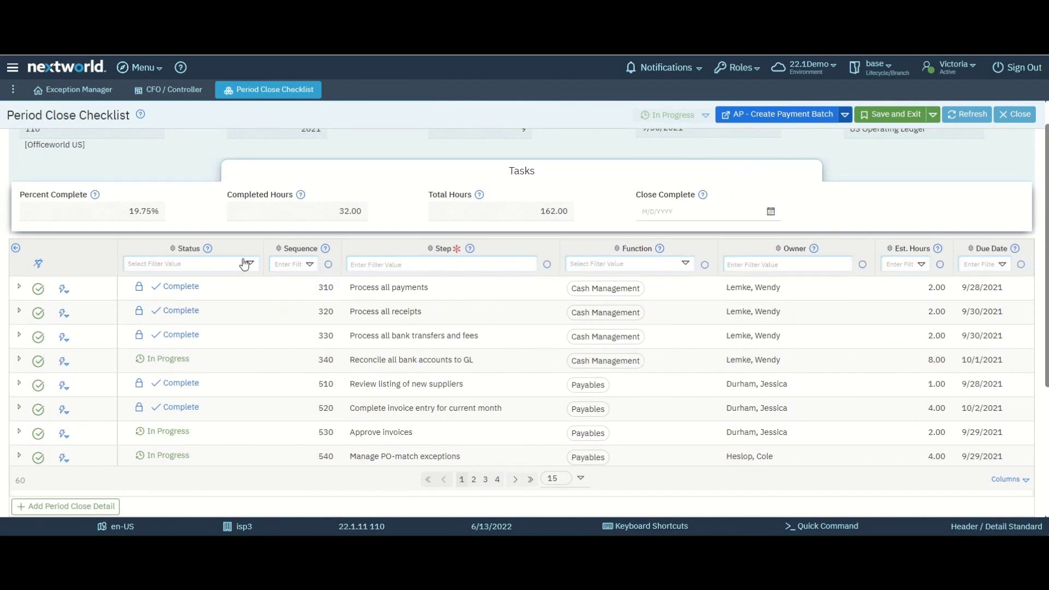
{"action": "left_click", "coordinate": [244, 264]}
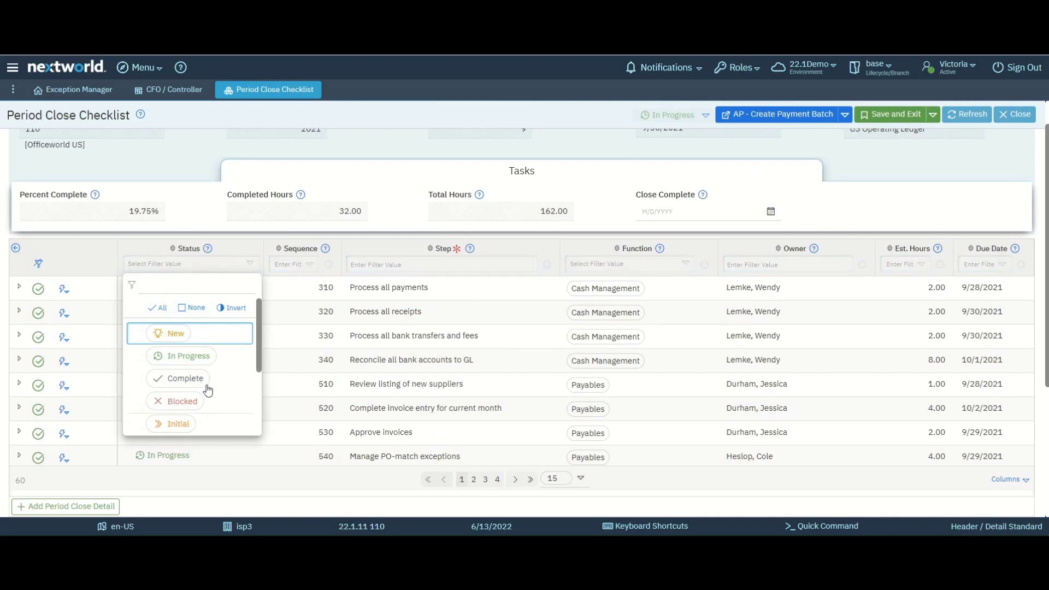
{"action": "left_click", "coordinate": [213, 263]}
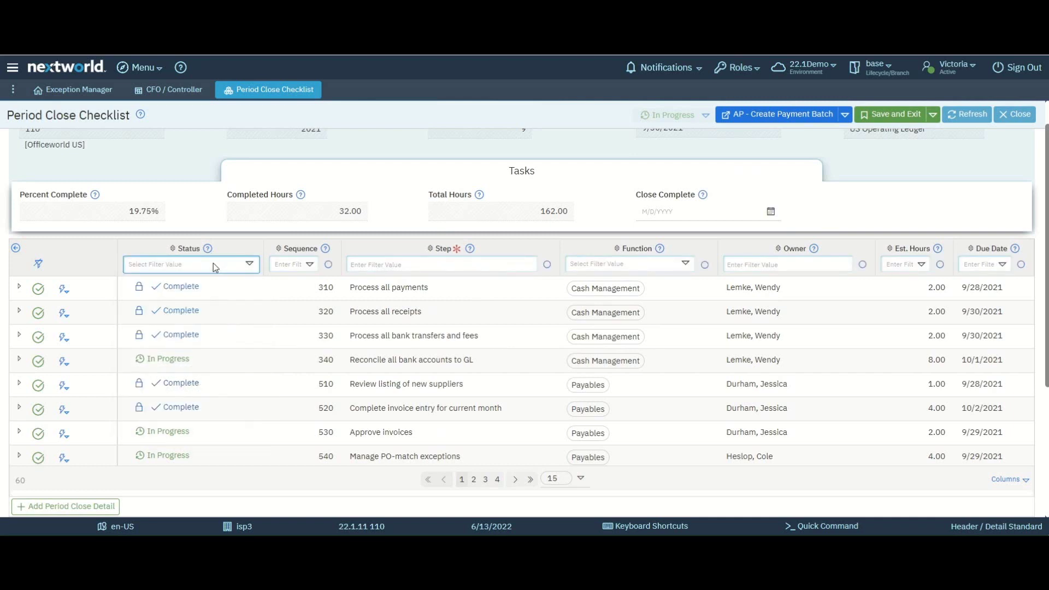
{"action": "left_click", "coordinate": [213, 263]}
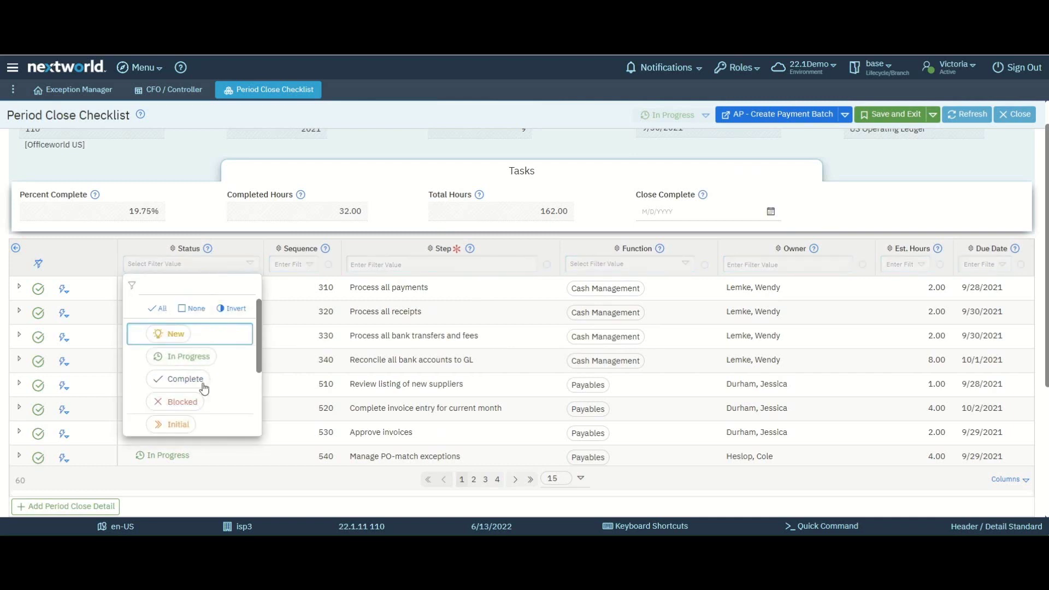
{"action": "left_click", "coordinate": [233, 267]}
{"action": "scroll", "coordinate": [241, 319], "scroll_direction": "down", "scroll_amount": 2}
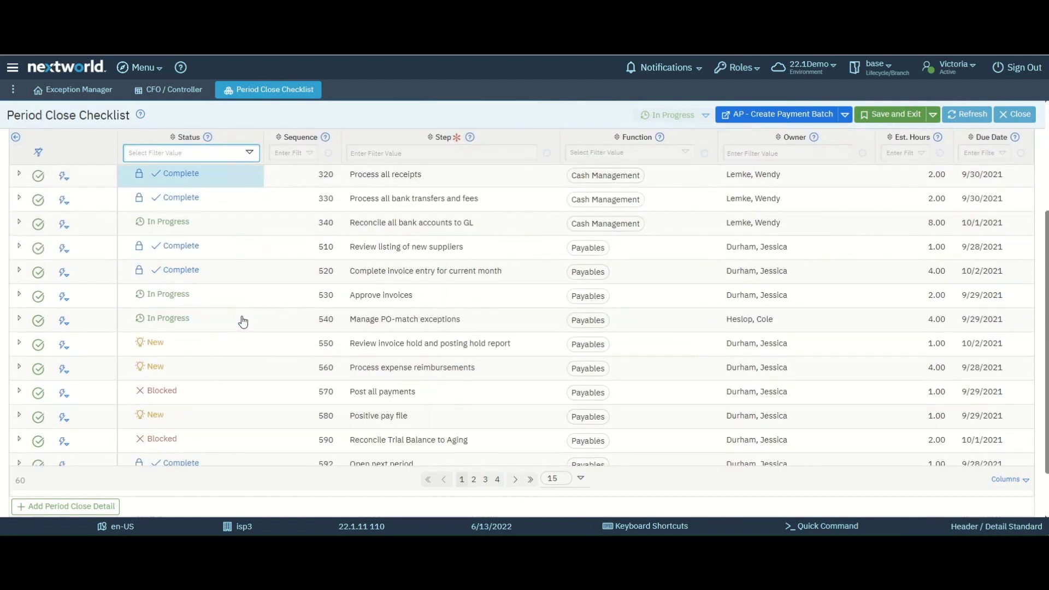